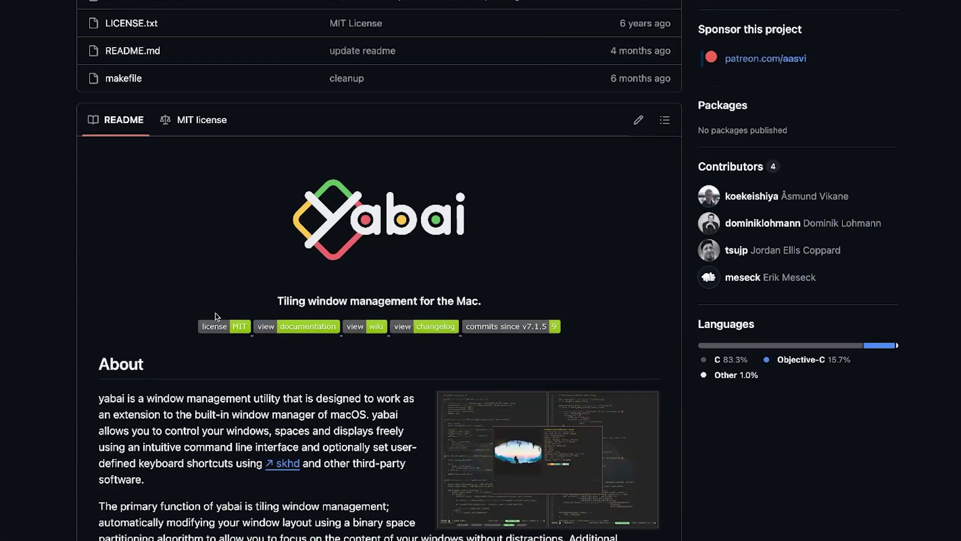
scroll(217, 317, "down", 1)
scroll(216, 317, "down", 1)
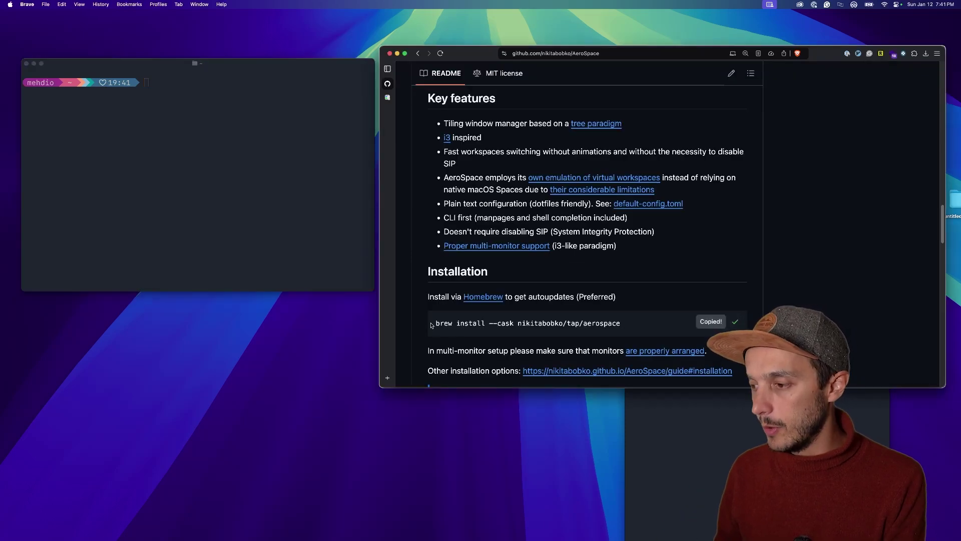
Step: Paste the Homebrew cask install command from the AeroSpace README into the terminal, and clear it without running it
scroll(565, 168, "down", 2)
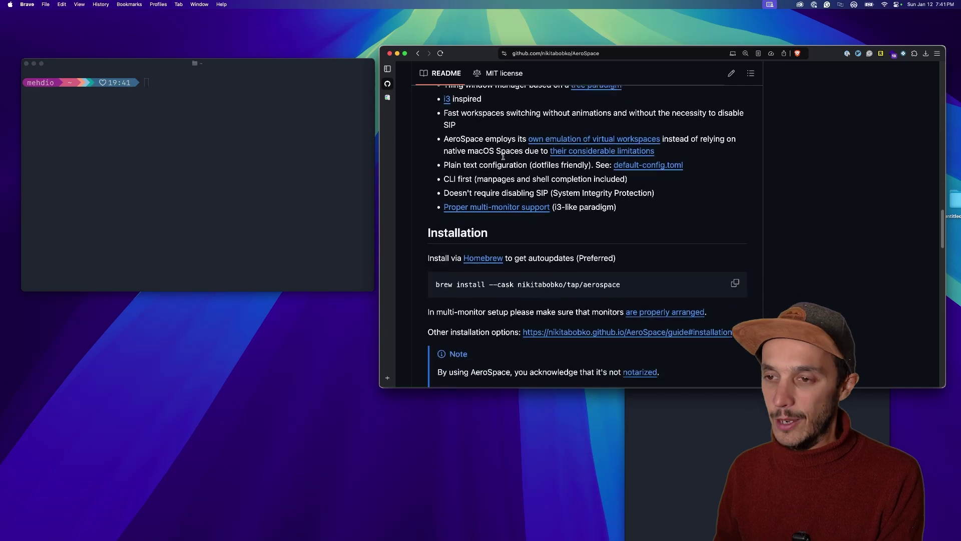
left_click(167, 104)
type("brew install --cask nikitabobko/tap/aerospace")
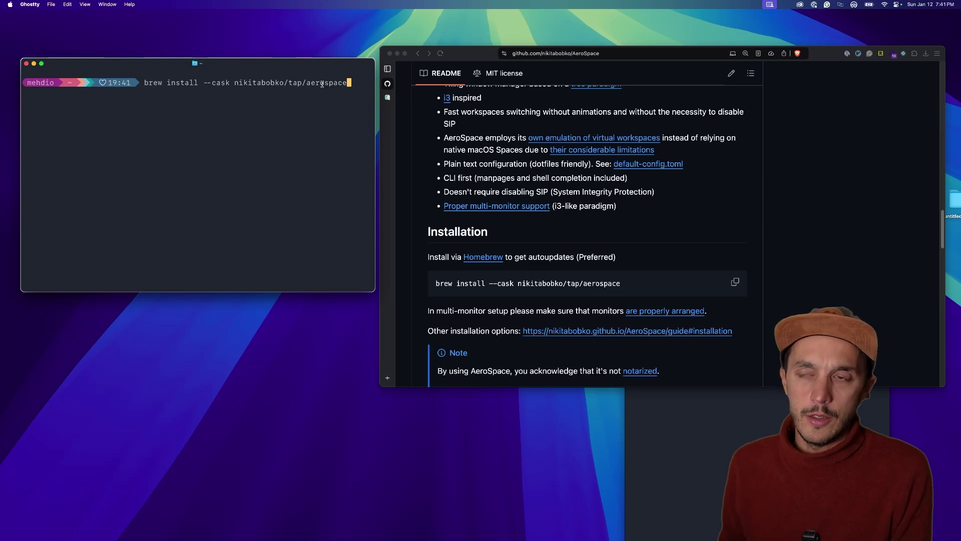
key("ctrl+u")
Step: Find AeroSpace with the application launcher and start it
key("alt+space")
type("aer")
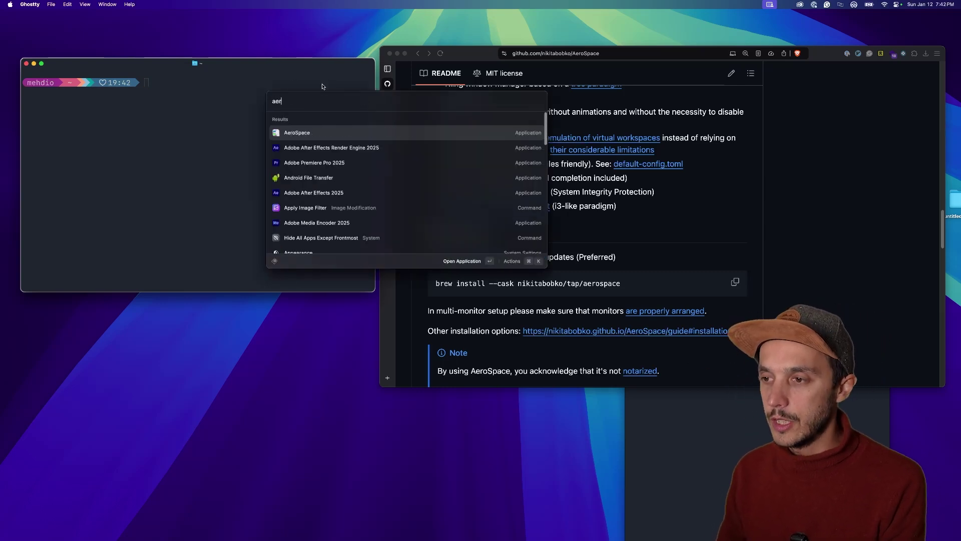
type("o")
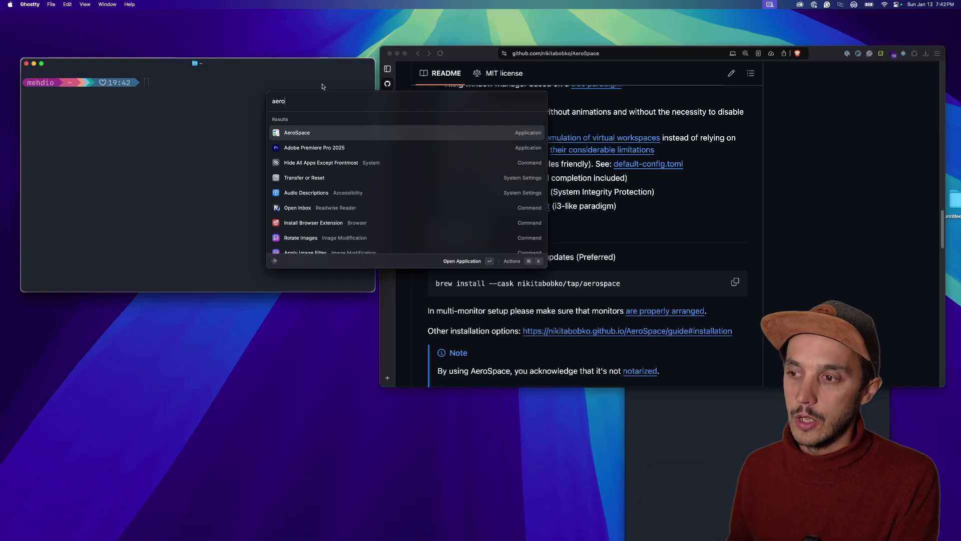
key("Return")
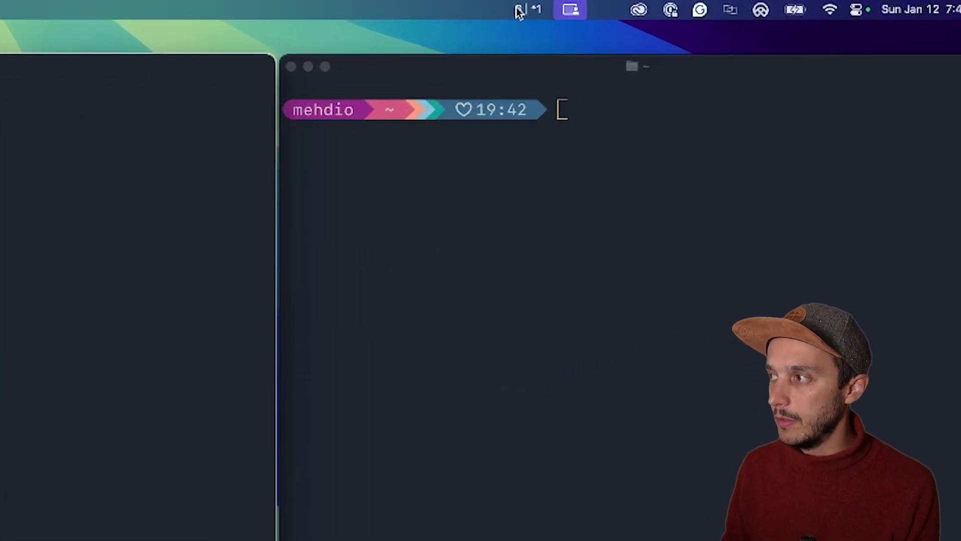
Step: Examine AeroSpace's list of workspaces and compare it with the native macOS spaces in Mission Control
left_click(533, 10)
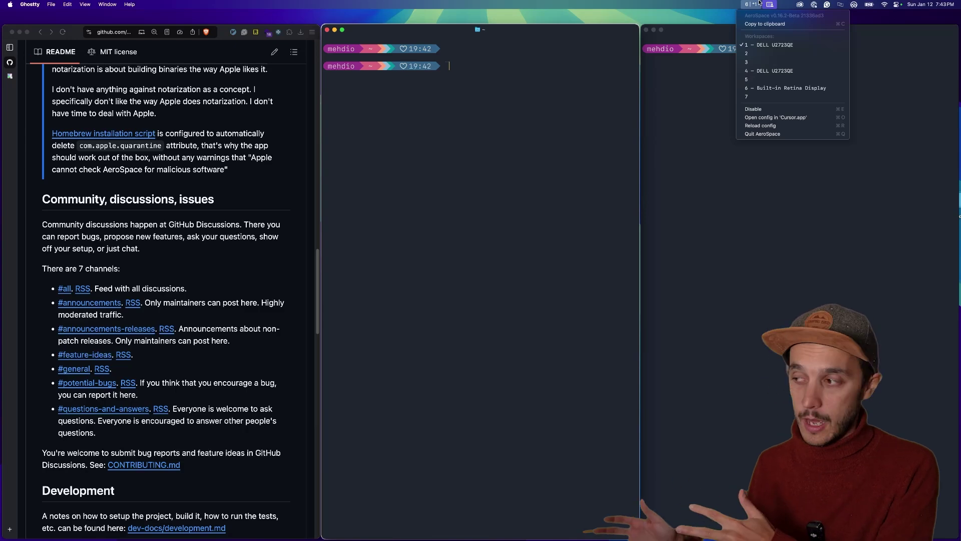
key("ctrl+Up")
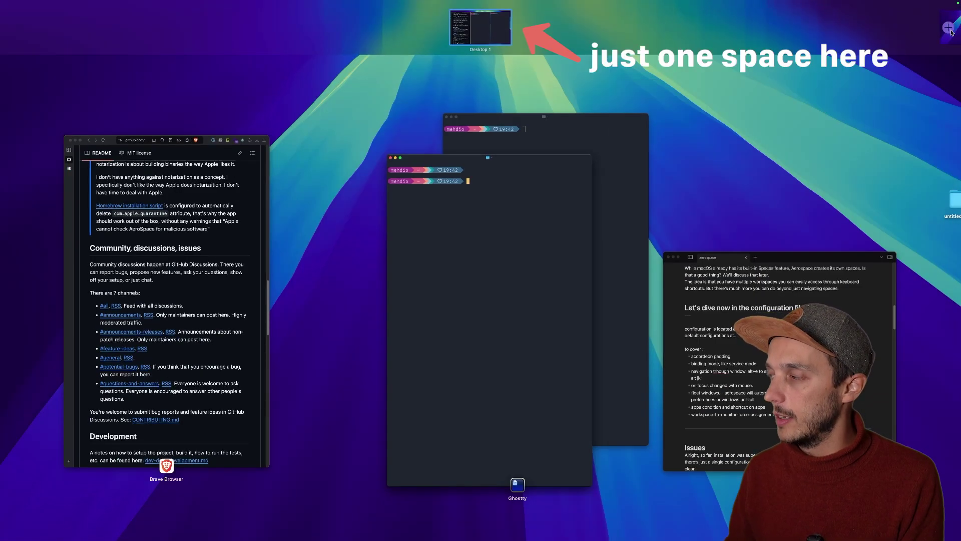
key("ctrl+Up")
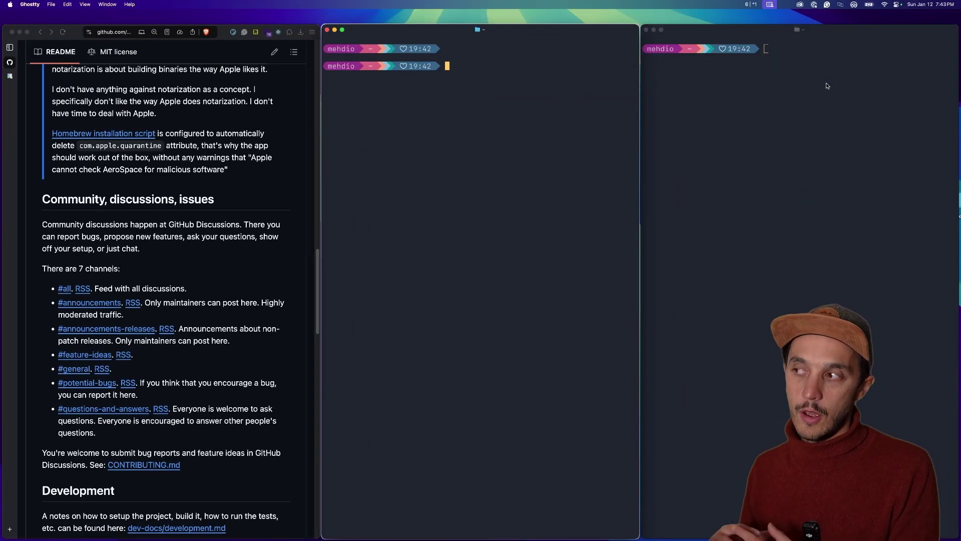
left_click(745, 3)
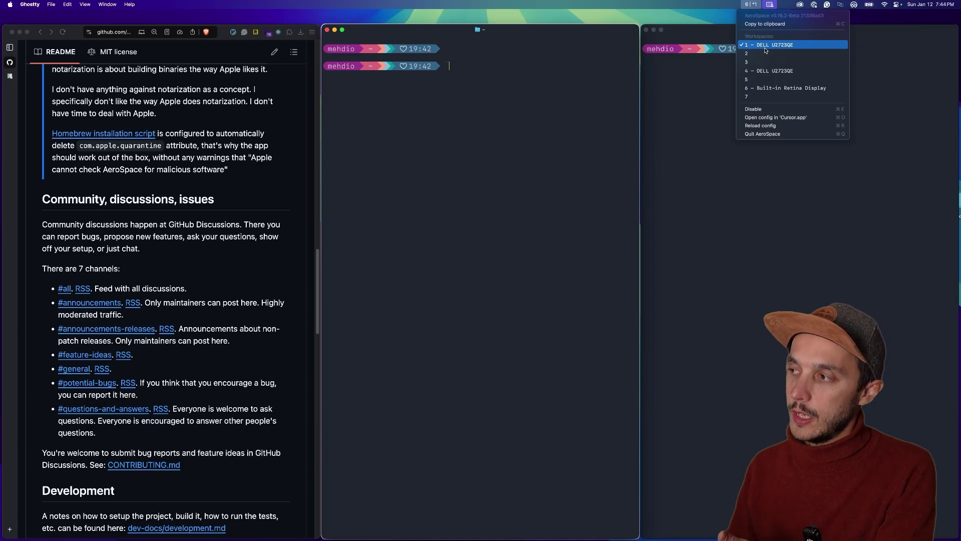
key("Escape")
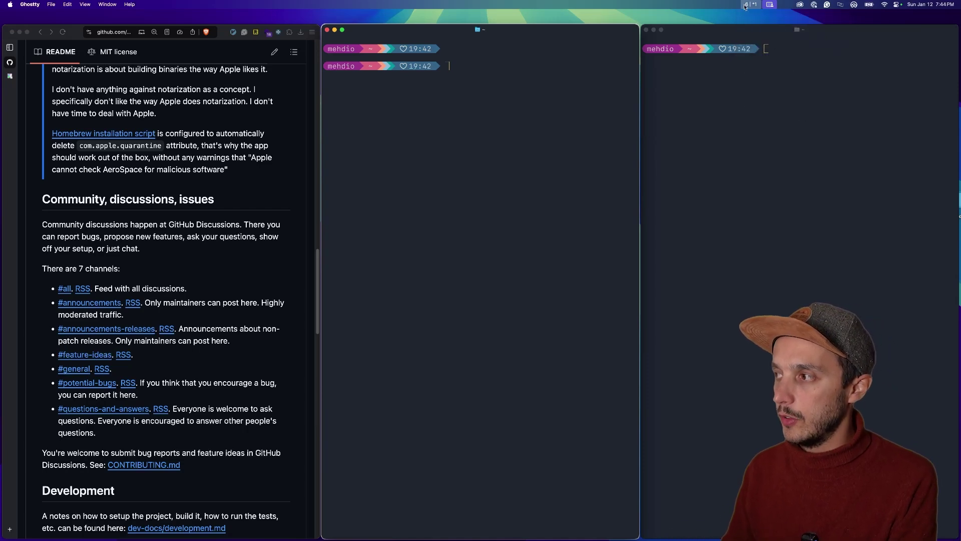
Step: Visit AeroSpace workspaces 2 and 3, and return to workspace 1
key("alt+2")
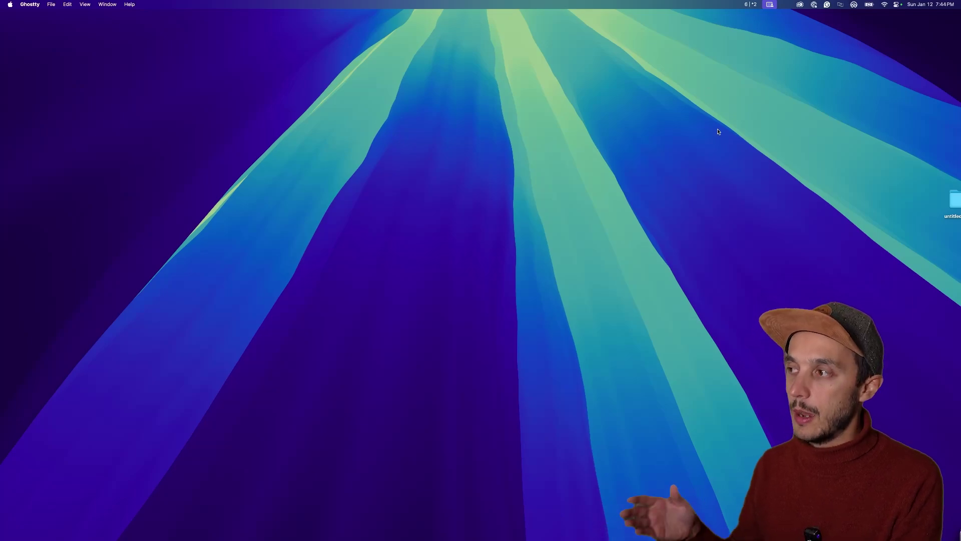
key("alt+3")
left_click(749, 6)
left_click(766, 45)
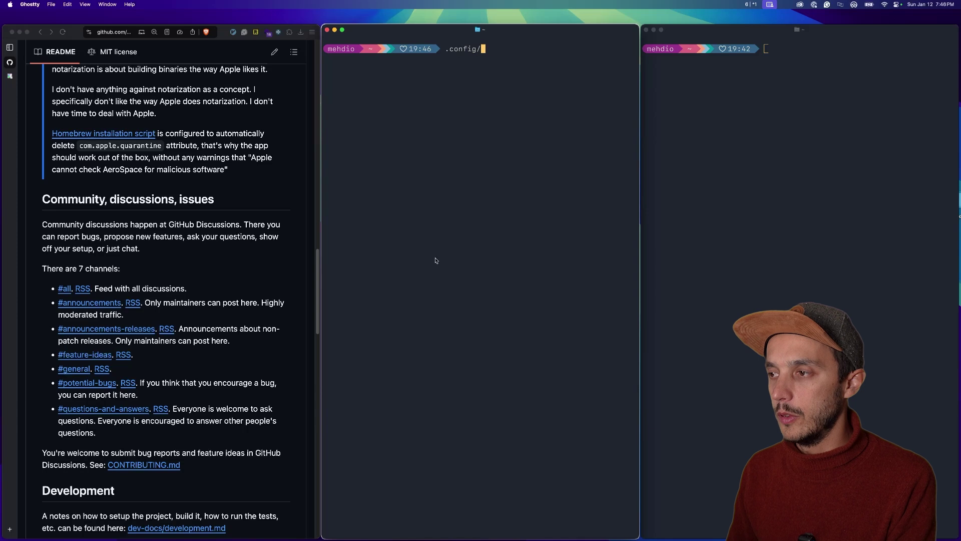
Step: Compose the terminal command nvim .config/aerospace/aerospace.toml without running it
key("Tab")
type("nvim")
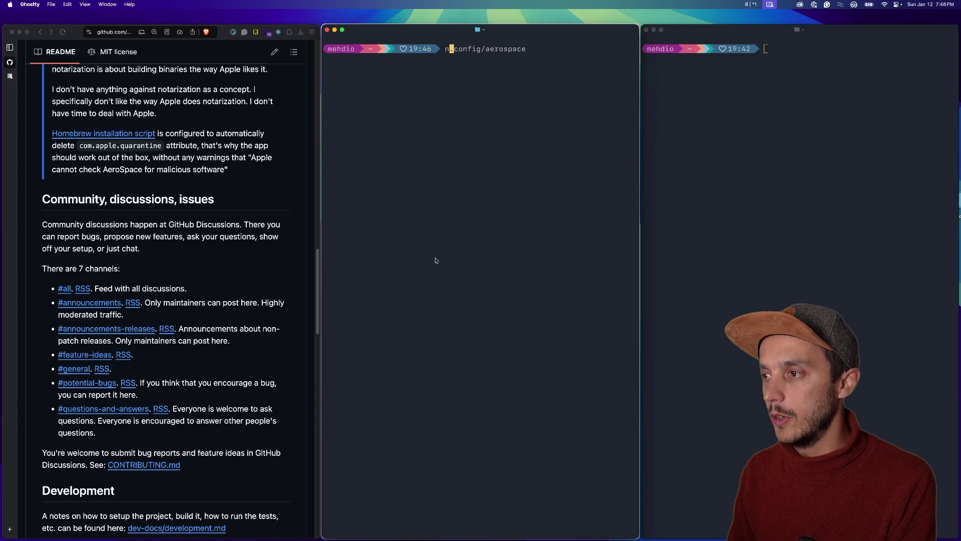
key("ctrl+e")
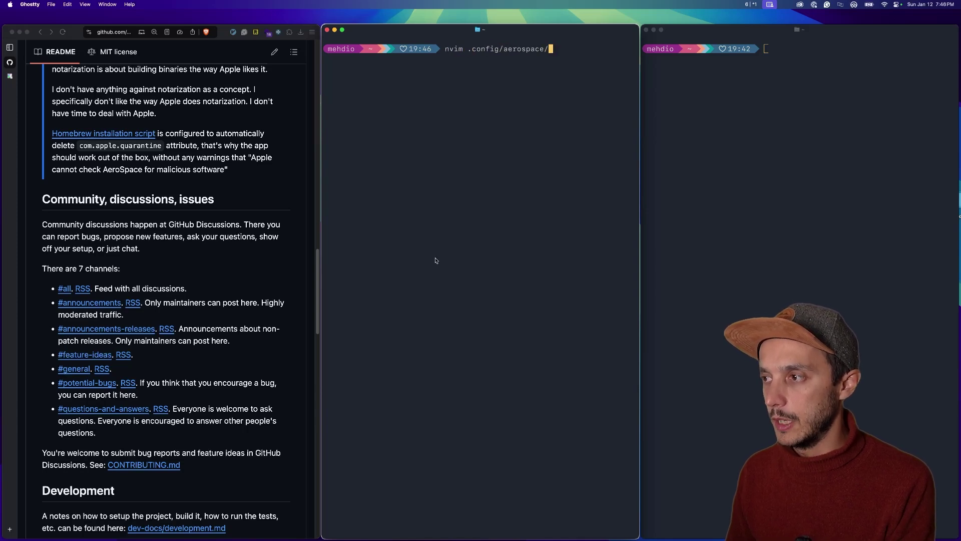
type("aer")
key("Tab")
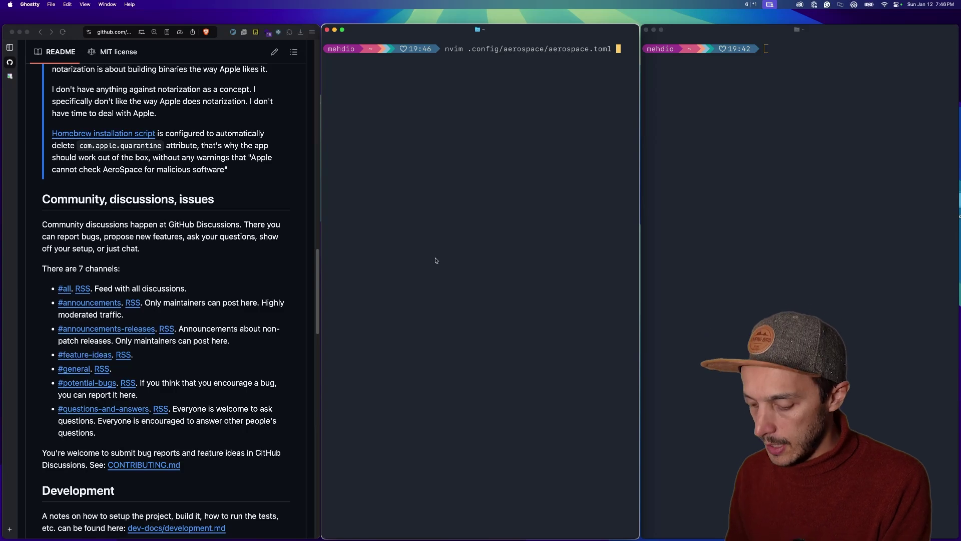
Step: Focus the browser window full screen and open section 2.3 Default config of the AeroSpace Guide
key("alt+h")
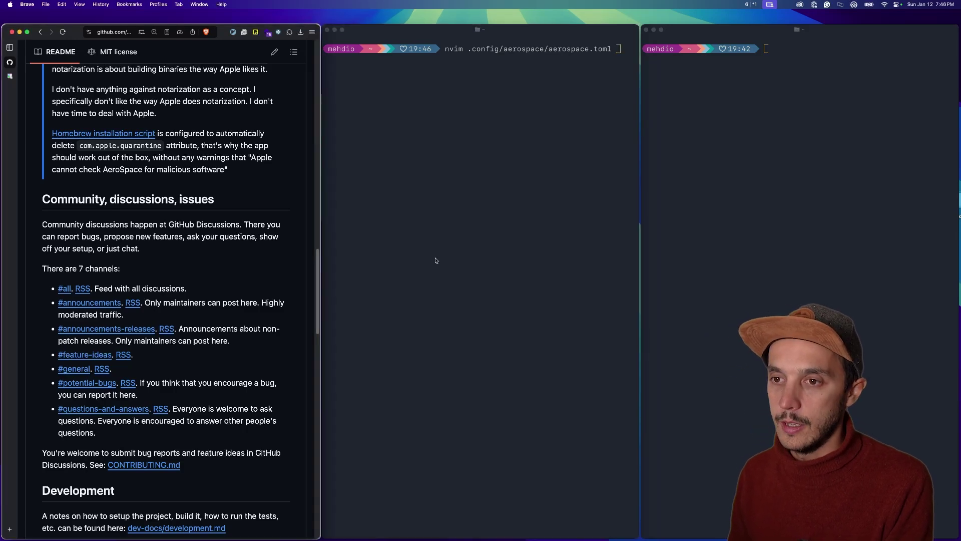
key("alt+f")
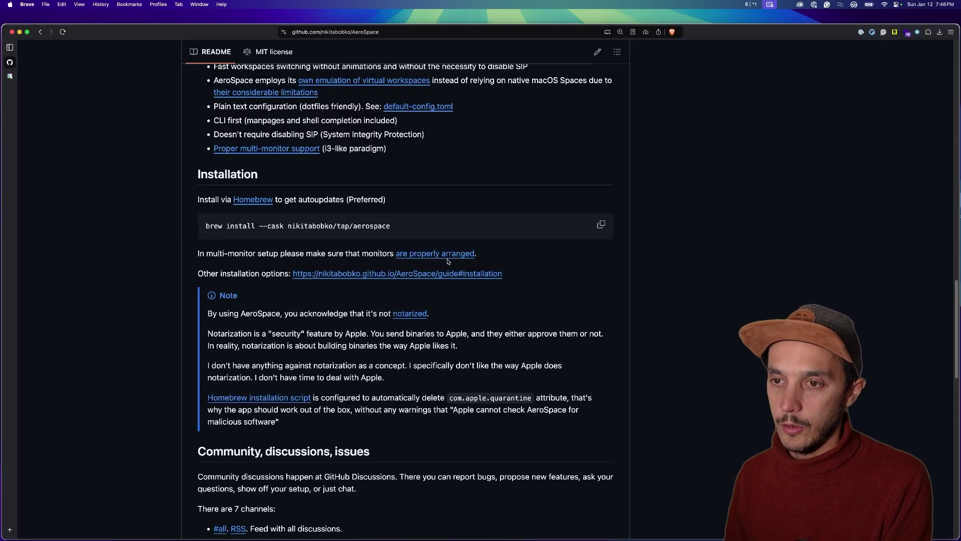
key("ctrl+Tab")
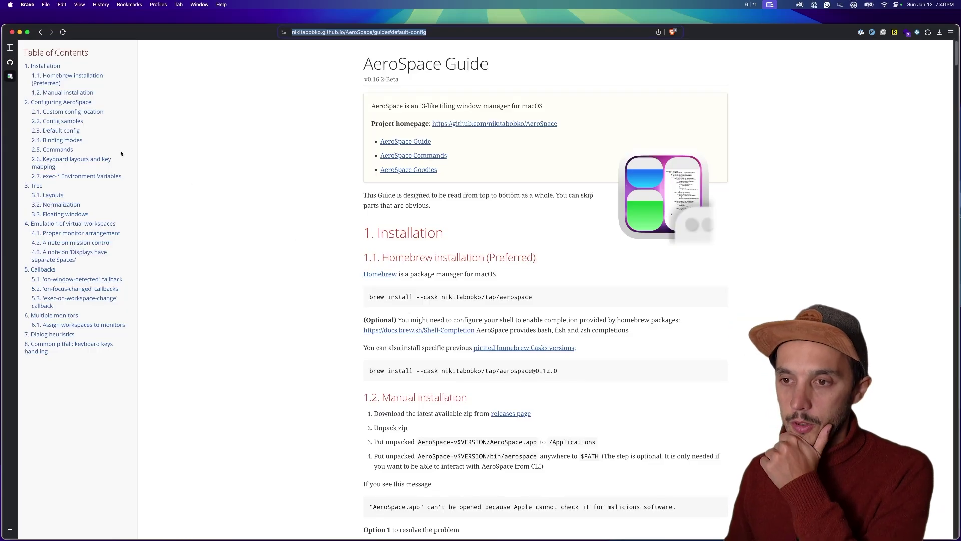
left_click(62, 131)
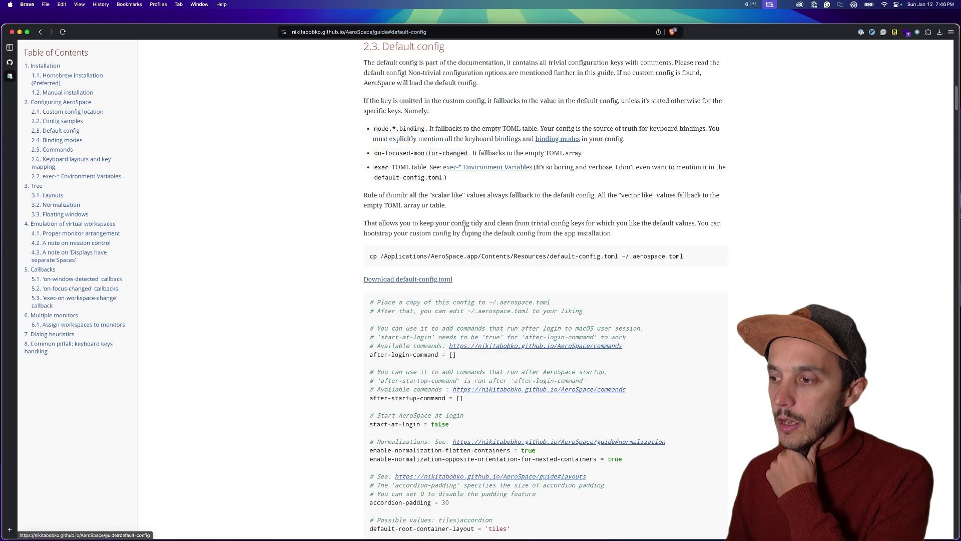
Step: Copy the guide's cp command for default-config.toml into the empty terminal, and highlight the part up to the source path
triple_click(399, 255)
key("super+c")
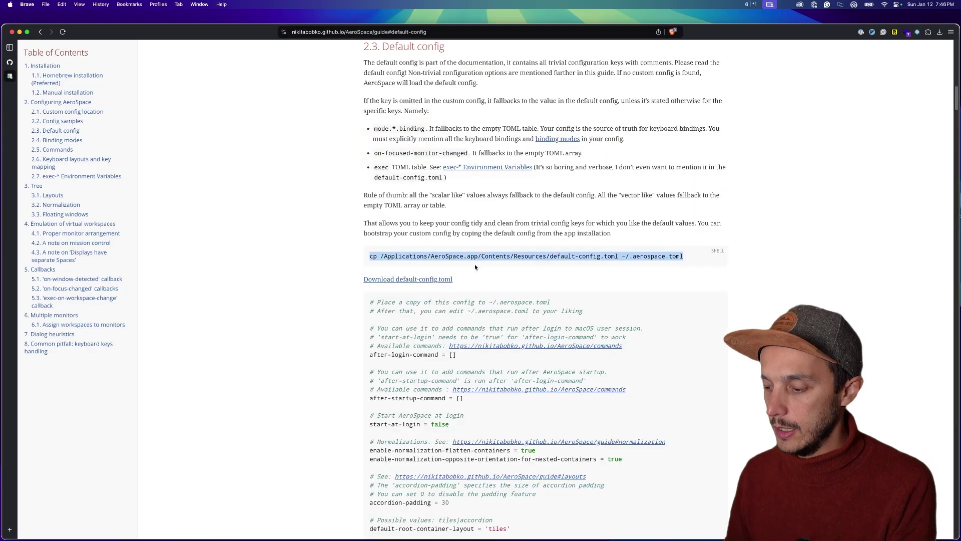
key("super+Tab")
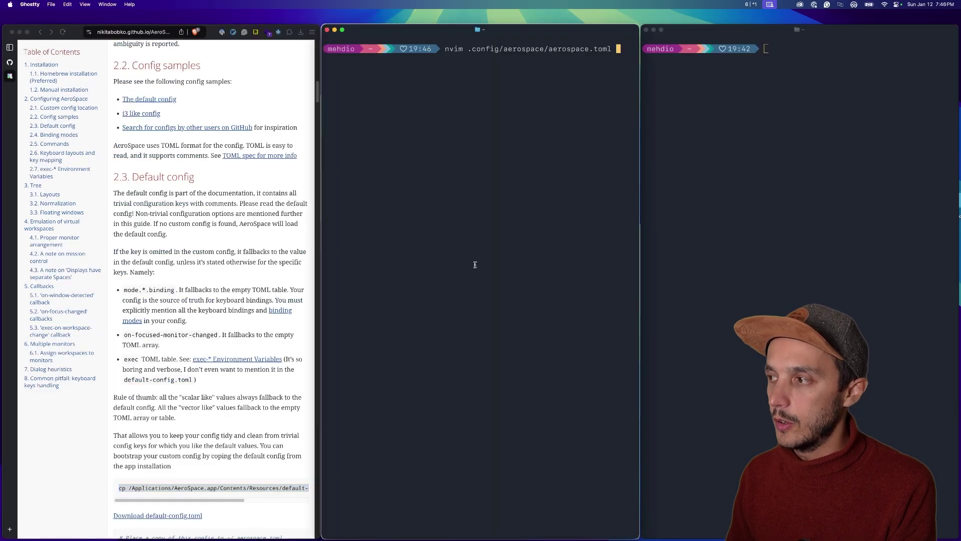
key("super+v")
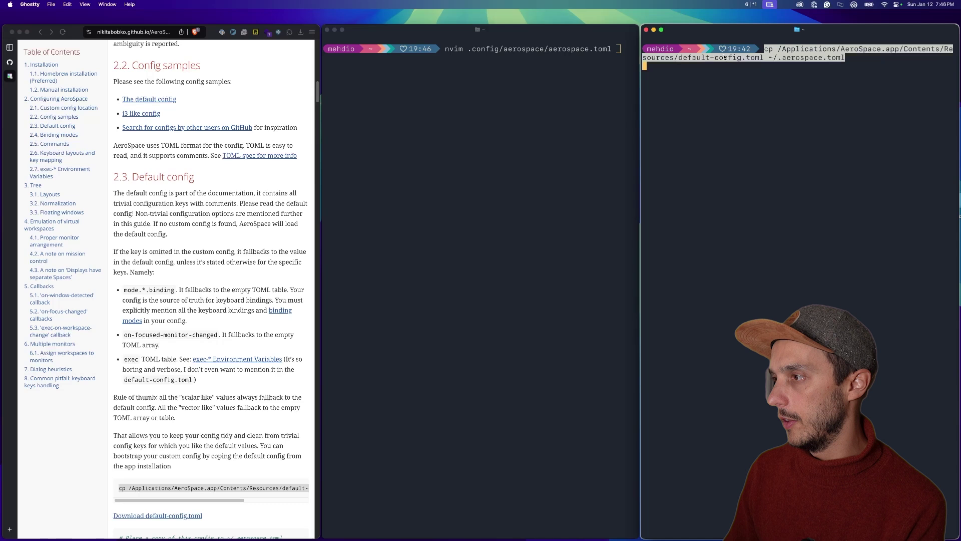
mouse_move(766, 58)
left_mouse_down()
mouse_move(665, 57)
mouse_move(780, 51)
left_mouse_up()
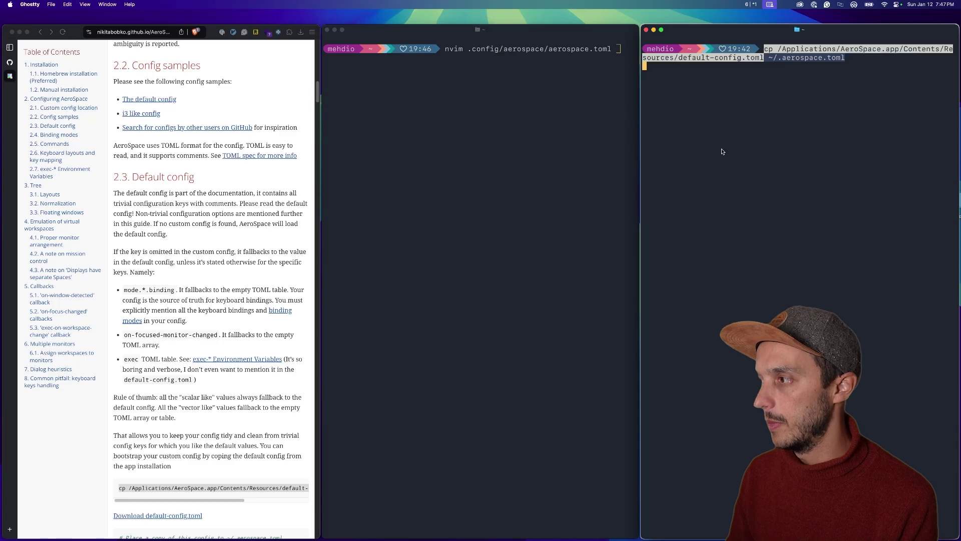
Step: Run the prepared nvim command and show aerospace.toml full screen at the start-at-login setting
left_click(519, 100)
key("Return")
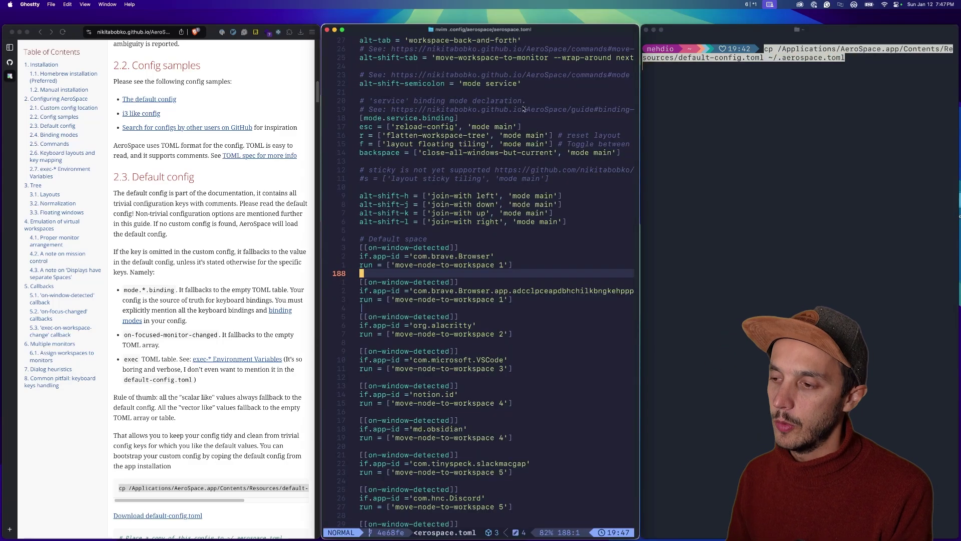
left_click(523, 135)
key("alt+f")
key("ctrl+o")
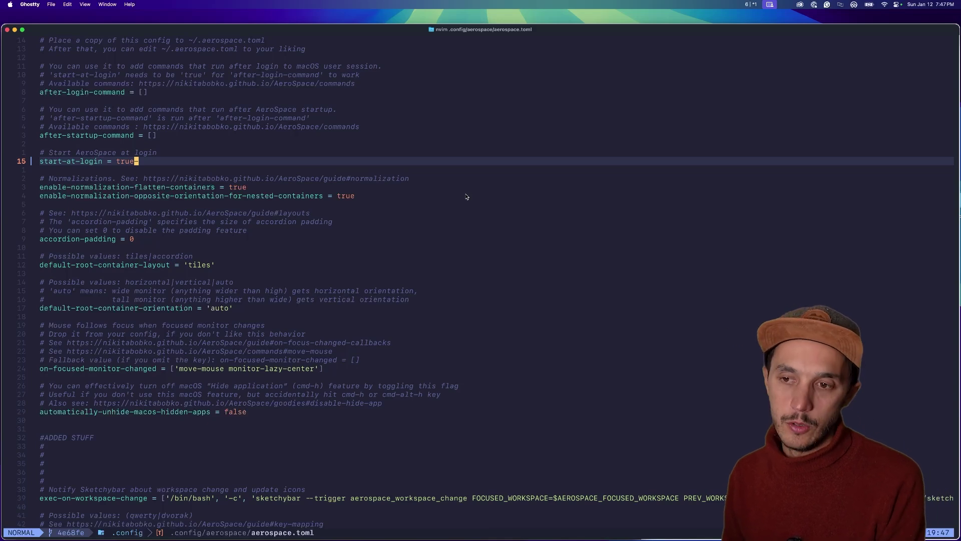
Step: Go through the accordion-padding and default layout settings, switching the workspace to the tiles layout and back to a full-size editor window
key("k")
key("j")
key("j")
key("k")
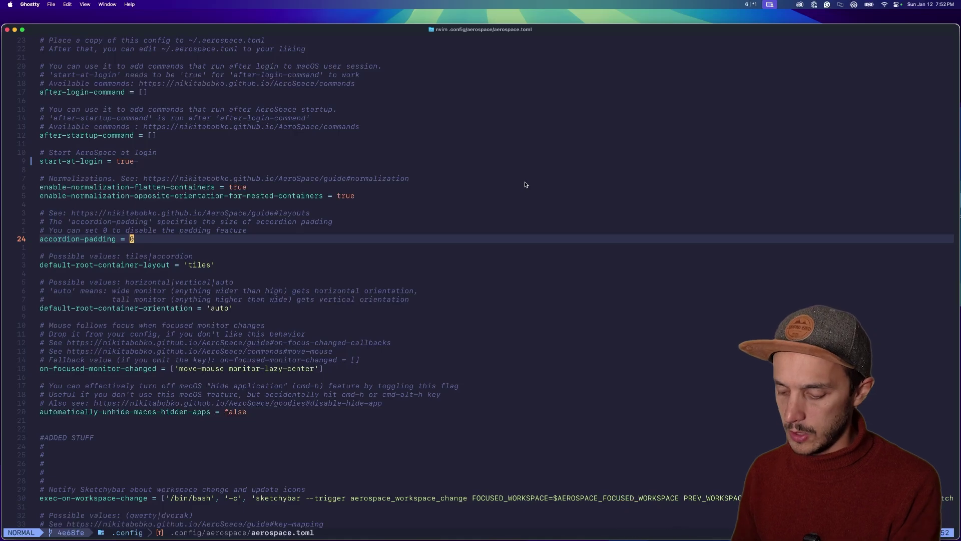
key("alt+slash")
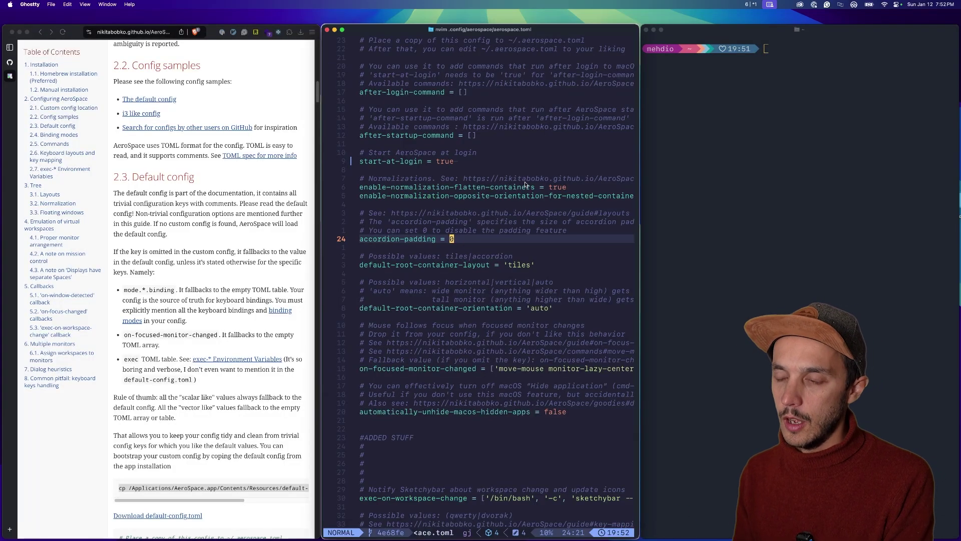
key("alt+comma")
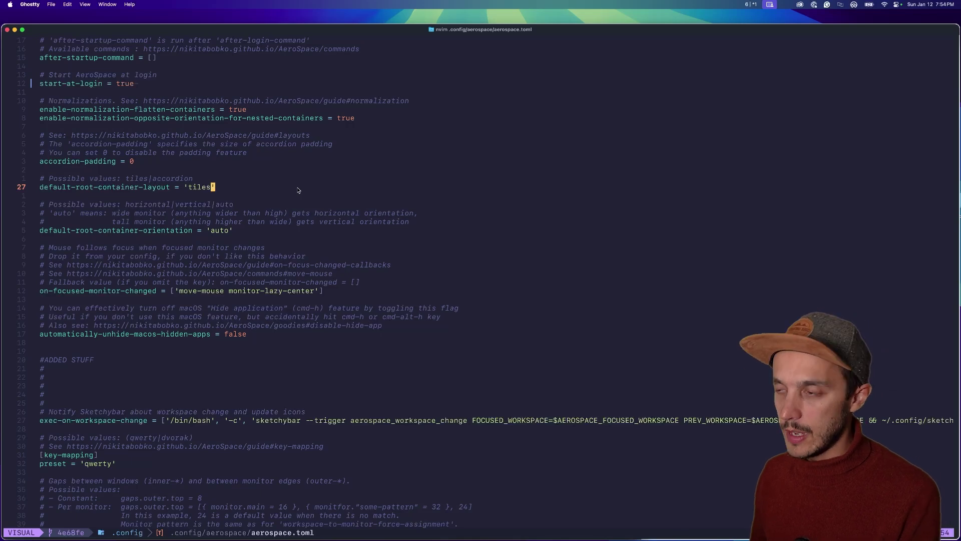
key("alt+f")
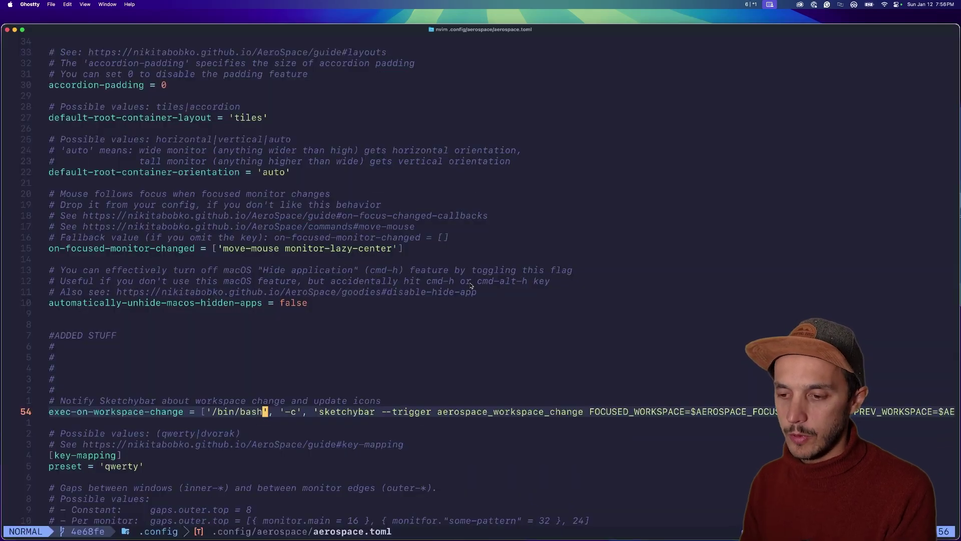
Step: Examine the exec-on-workspace-change setting for Sketchybar, and toggle back and forth between the last two workspaces
key("g")
key("k")
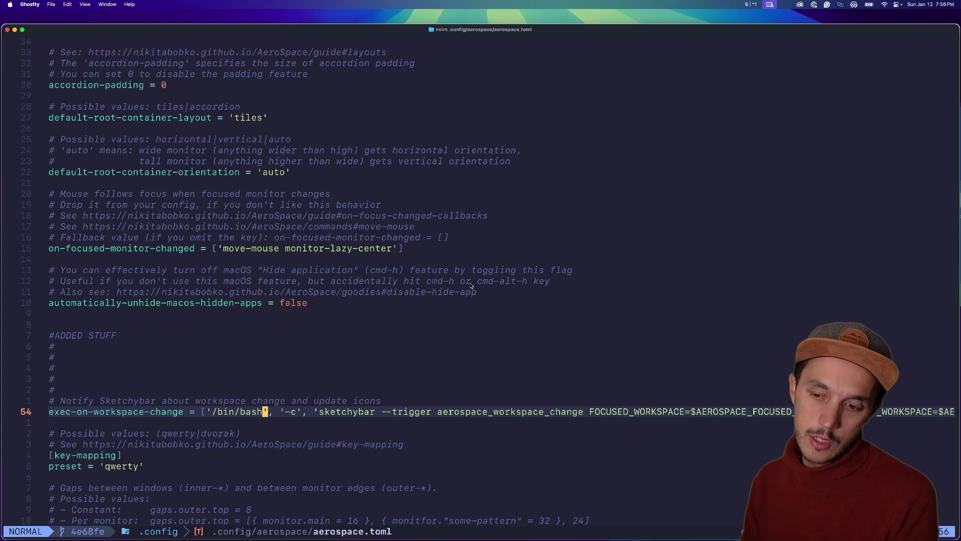
key("o")
key("Escape")
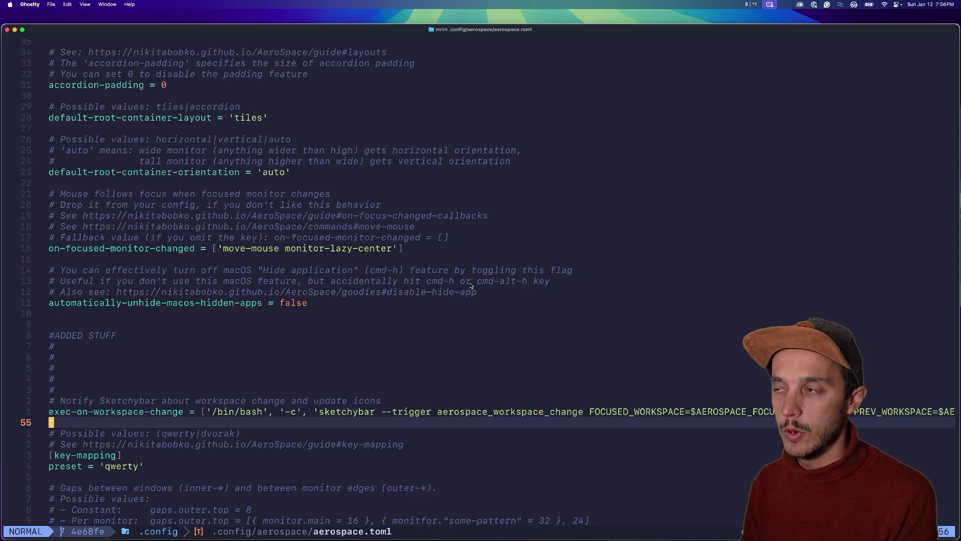
key("alt+Tab")
key("alt+Tab")
key("alt+Tab")
key("alt+Tab")
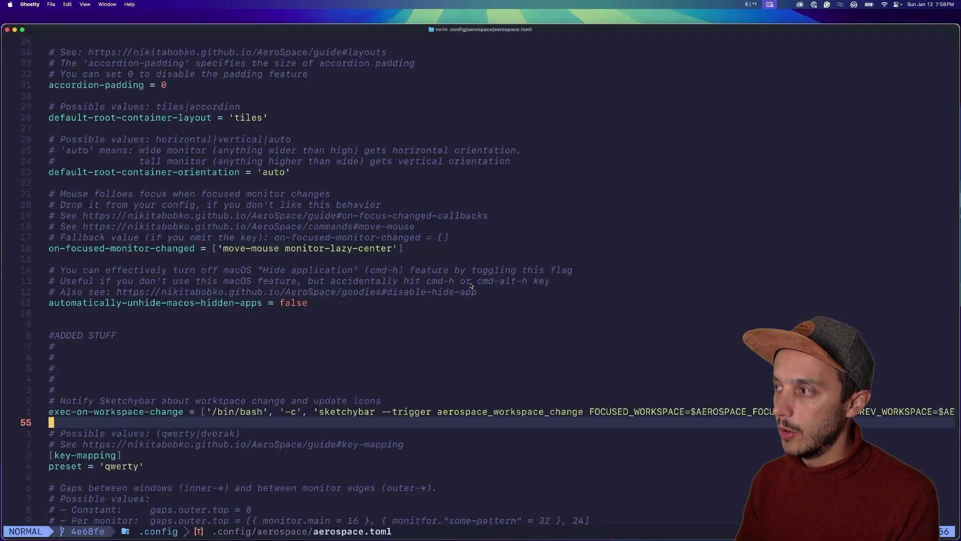
key("k")
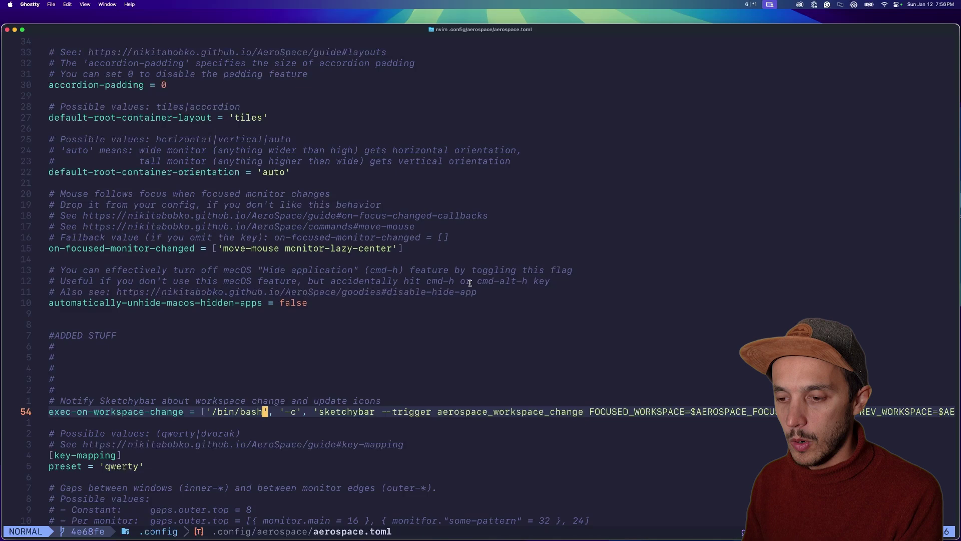
Step: Examine the key-mapping and gaps settings in aerospace.toml, down to the comments listing all possible keys
key("j")
key("j")
key("j")
key("j")
key("j")
key("j")
key("j")
key("j")
key("j")
key("j")
key("j")
key("j")
key("j")
key("j")
key("j")
key("j")
key("j")
key("j")
key("j")
key("j")
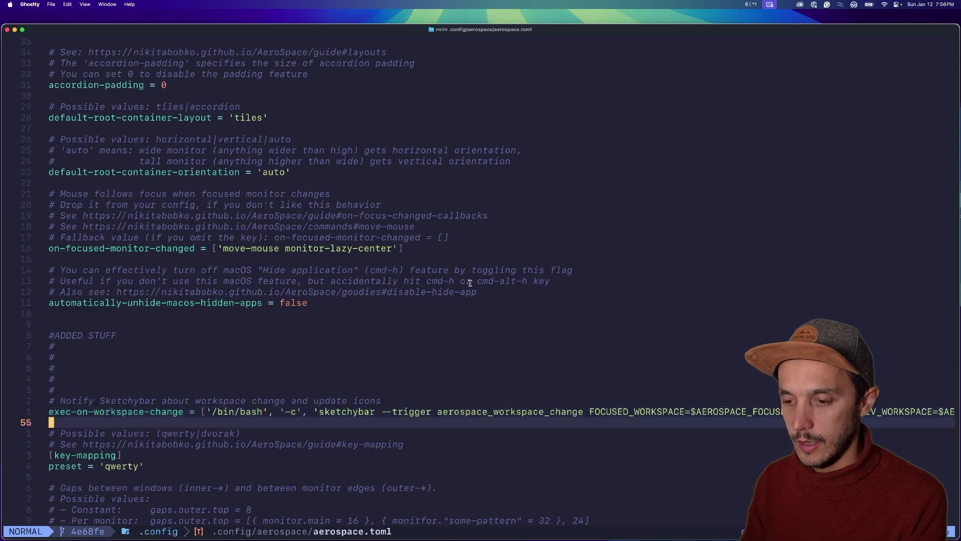
key("k")
key("k")
key("k")
key("k")
key("k")
key("k")
key("k")
key("k")
key("k")
key("k")
key("k")
key("k")
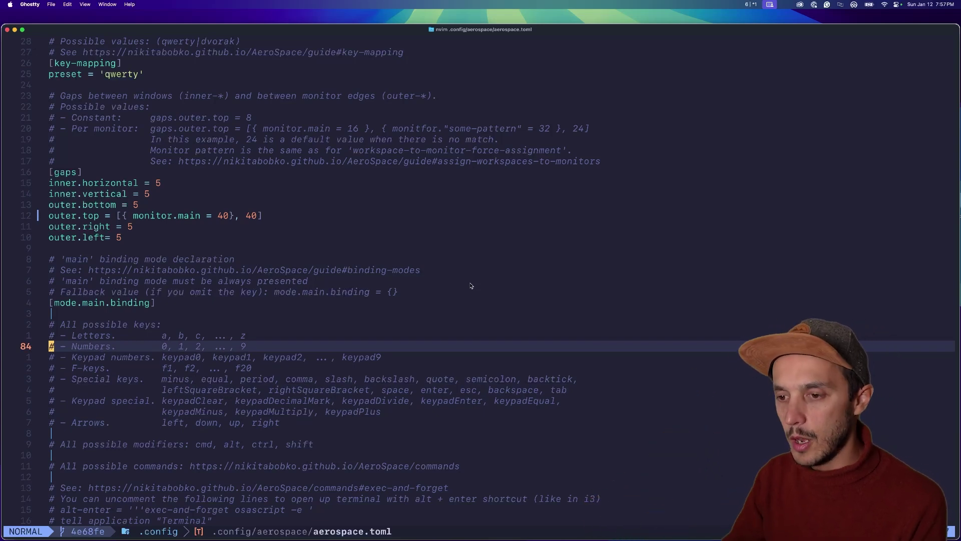
Step: Examine the [mode.main.binding] declaration and its surrounding comments
key("k")
key("k")
key("k")
key("k")
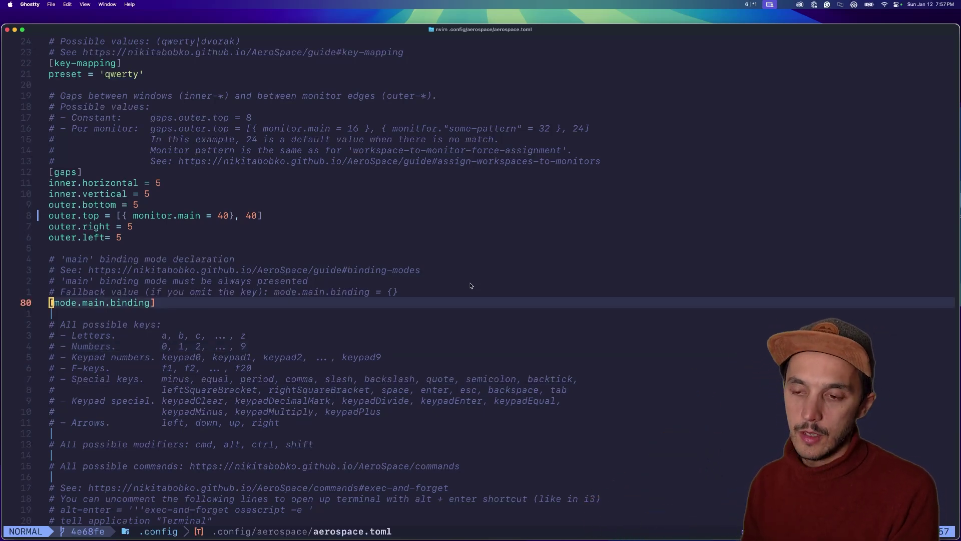
key("j")
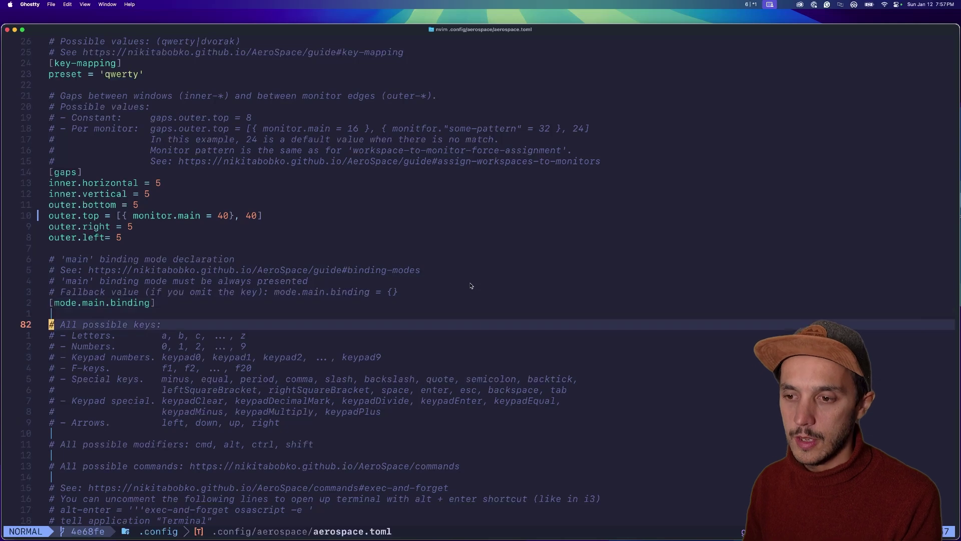
key("k")
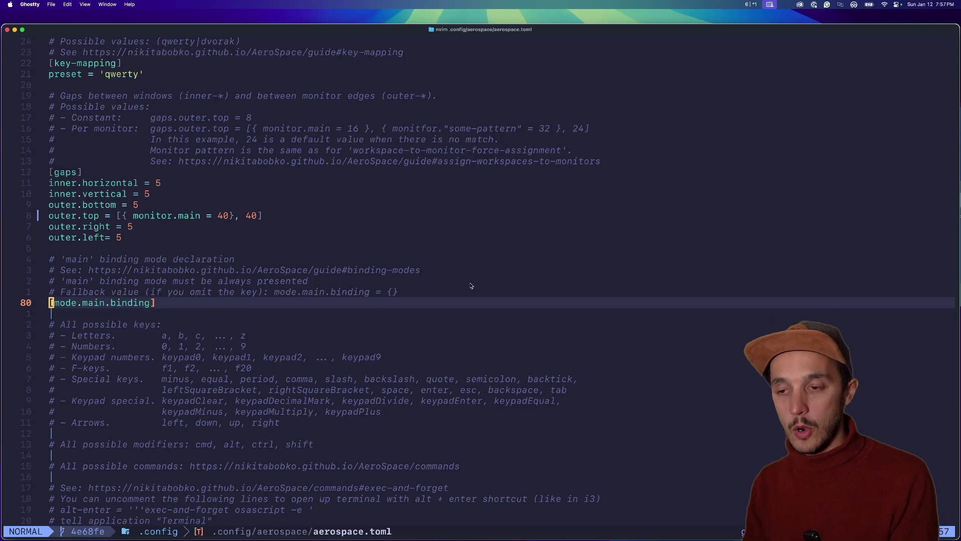
key("k")
key("j")
key("j")
key("k")
key("k")
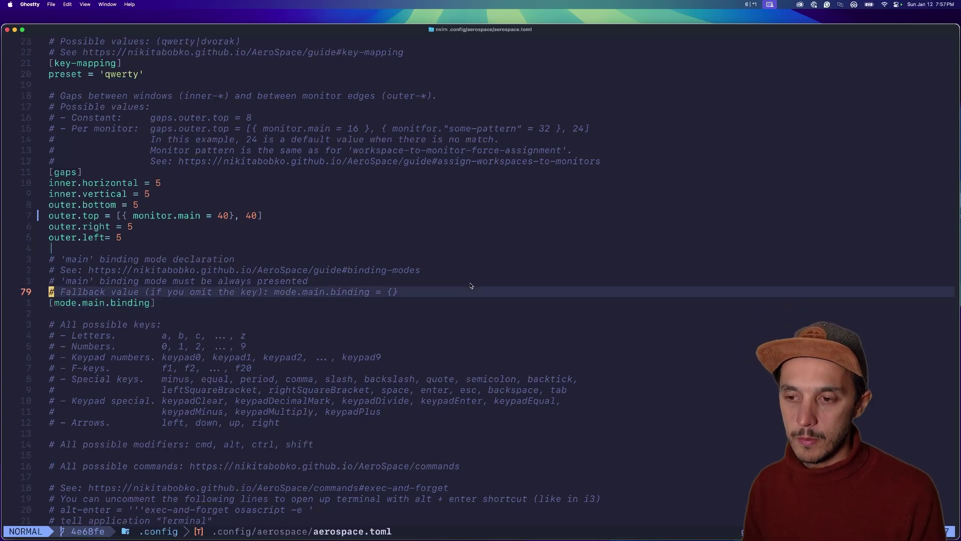
Step: Go through the possible keys, modifiers and commands comments down to the first app shortcut
key("j")
key("j")
key("j")
key("j")
key("j")
key("j")
key("j")
key("j")
key("j")
key("j")
key("j")
key("j")
key("j")
key("j")
key("j")
key("j")
key("j")
key("j")
key("j")
key("j")
key("j")
key("k")
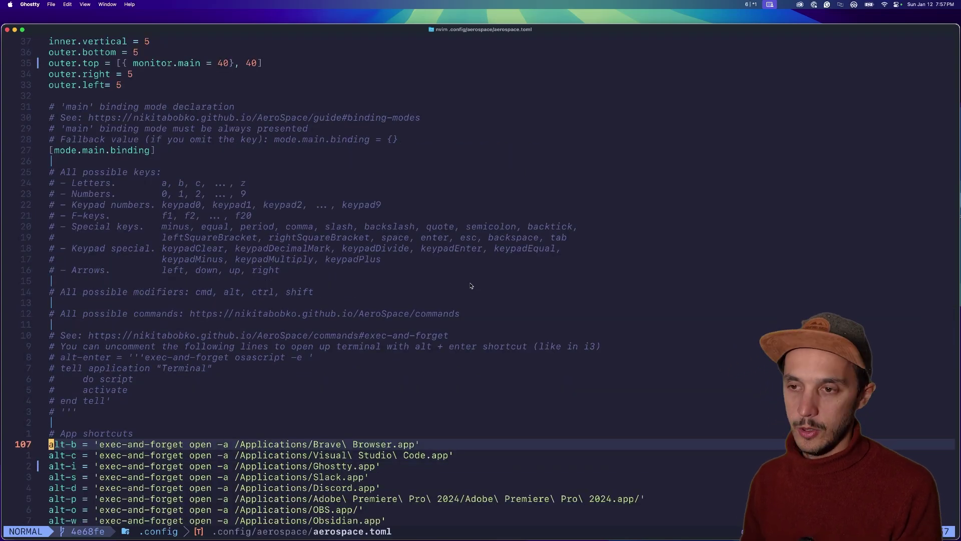
Step: Return to the [mode.main.binding] header above the list of possible keys
key("k")
key("k")
key("k")
key("k")
key("k")
key("k")
key("k")
key("k")
key("k")
key("k")
key("k")
key("k")
key("k")
key("k")
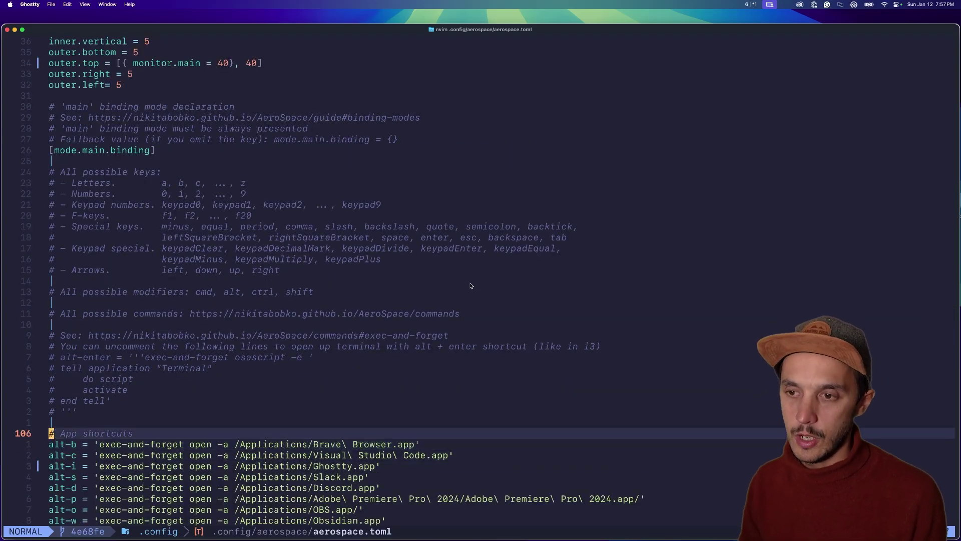
key("k")
key("k")
key("k")
key("k")
key("k")
key("k")
key("k")
key("k")
key("k")
key("k")
key("k")
key("k")
key("k")
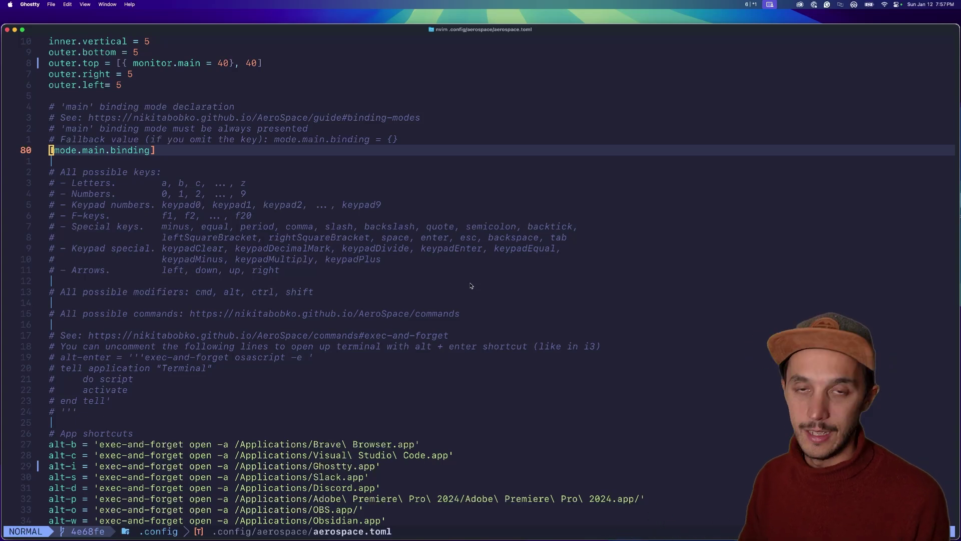
Step: Go to the app shortcuts section and examine the alt-b binding that opens Brave Browser
key("j")
key("j")
key("j")
key("j")
key("j")
key("j")
key("j")
key("j")
key("j")
key("j")
key("j")
key("j")
key("j")
key("j")
key("j")
key("j")
key("j")
key("j")
key("j")
key("j")
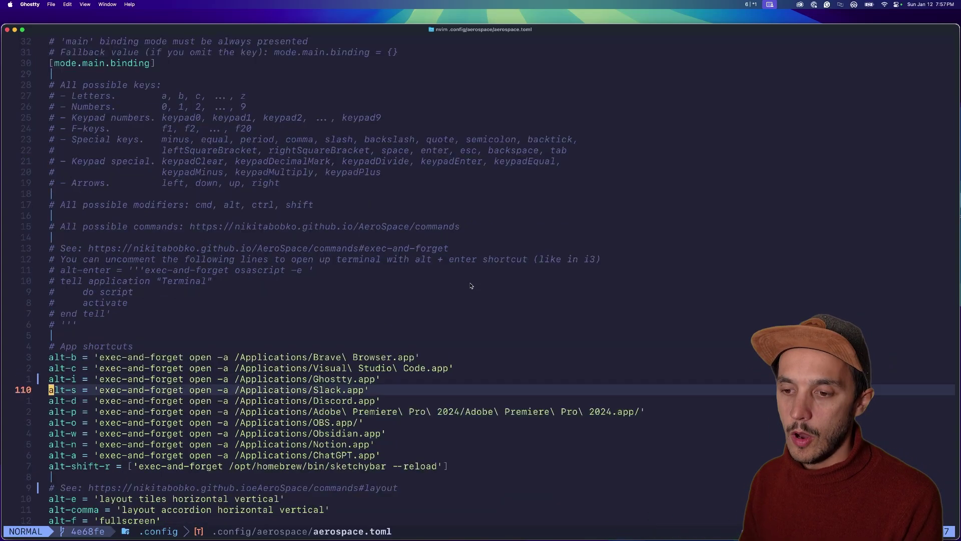
key("k")
key("k")
key("k")
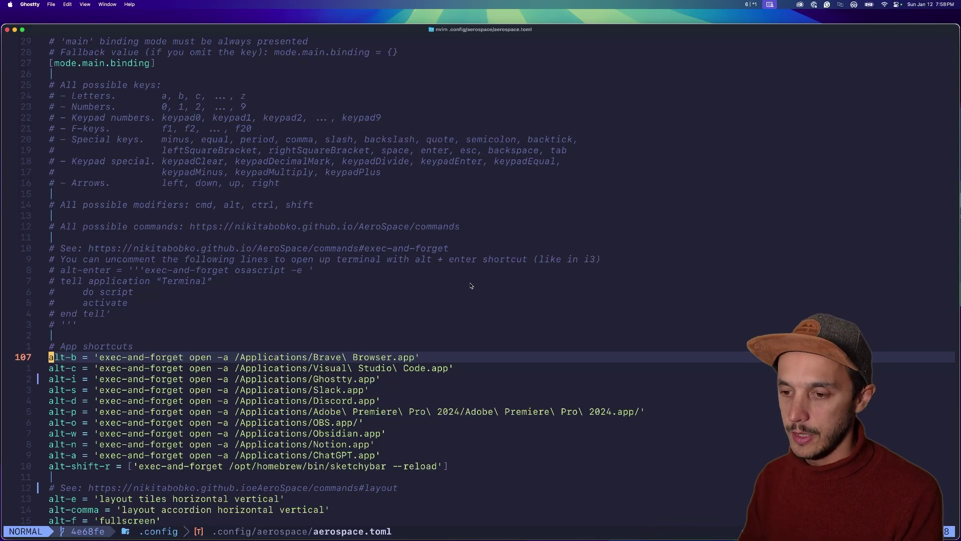
Step: Go through the remaining app shortcuts and the Sketchybar reload binding to the alt-e tiles layout binding
key("j")
key("j")
key("j")
key("j")
key("j")
key("j")
key("j")
key("j")
key("j")
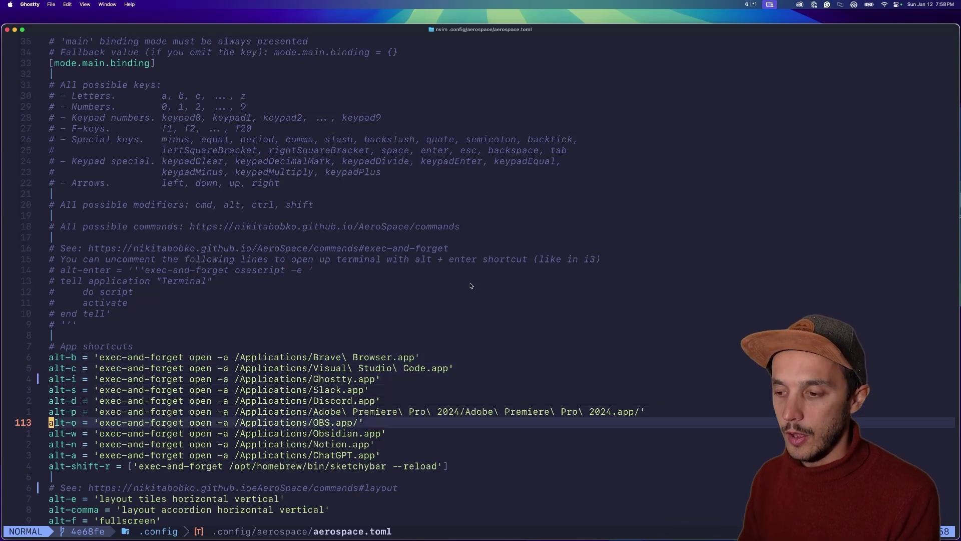
key("j")
key("j")
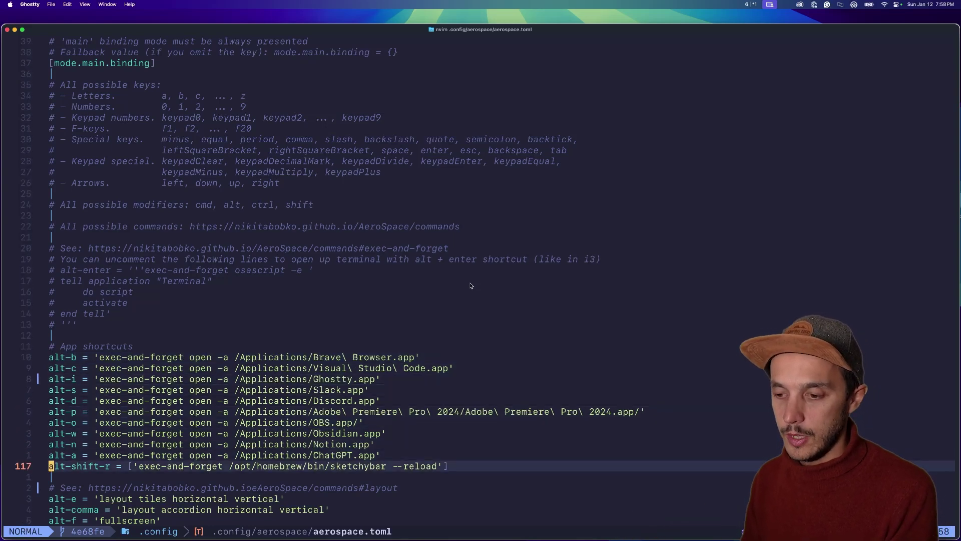
key("g")
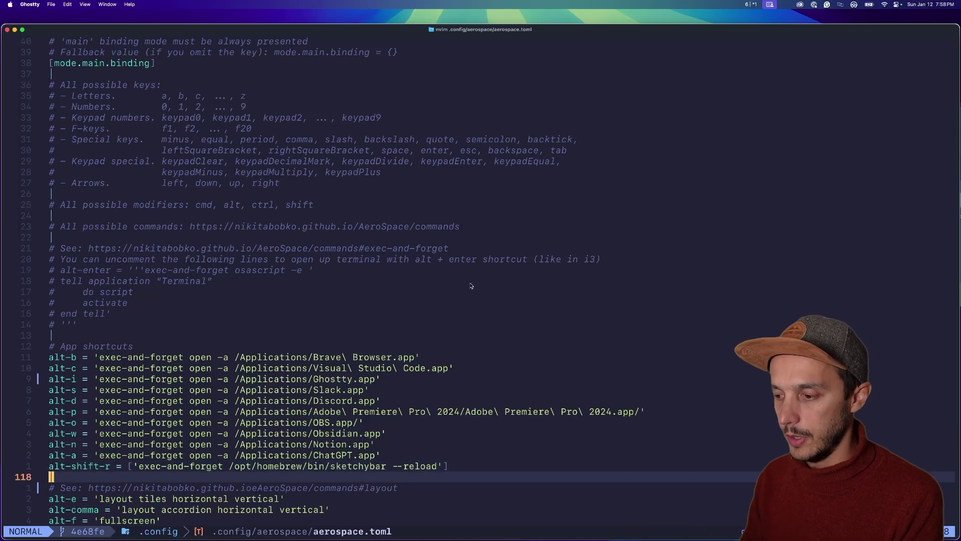
key("j")
key("j")
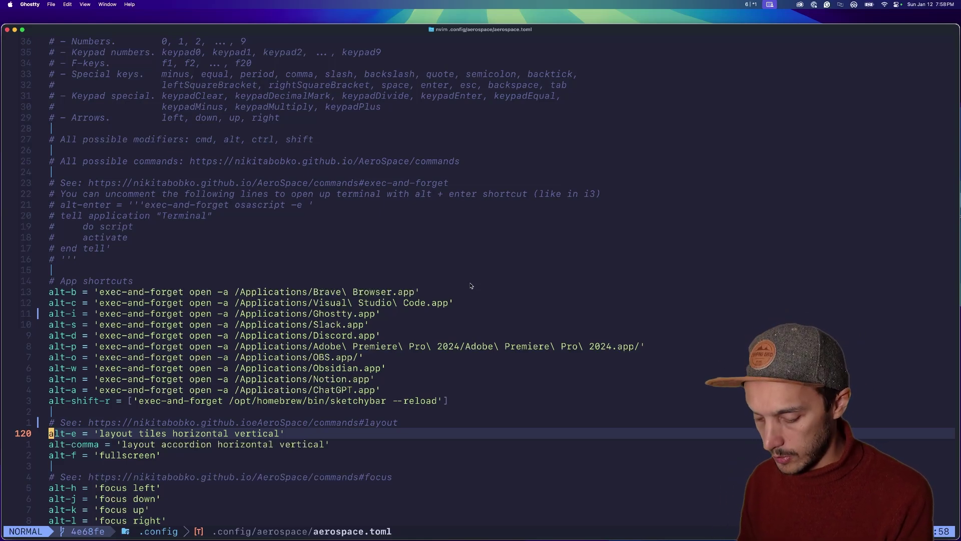
Step: Switch the workspace to the tiles layout, trying the vertical stack and ending with the windows side by side
key("alt+e")
key("alt+e")
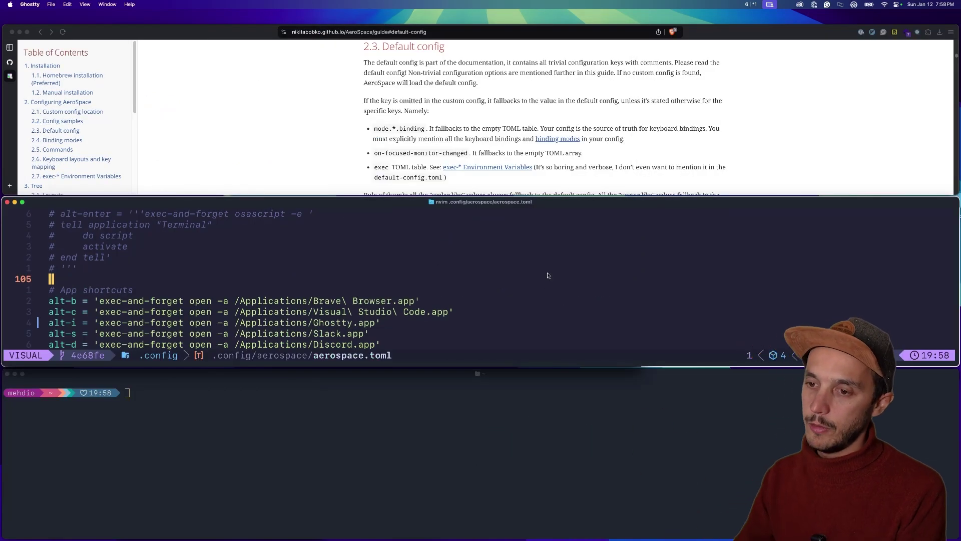
key("alt+e")
Step: Go to the alt-f binding on line 122, and toggle the editor window to fullscreen and back to its tile
key("Escape")
key("1")
key("7")
key("j")
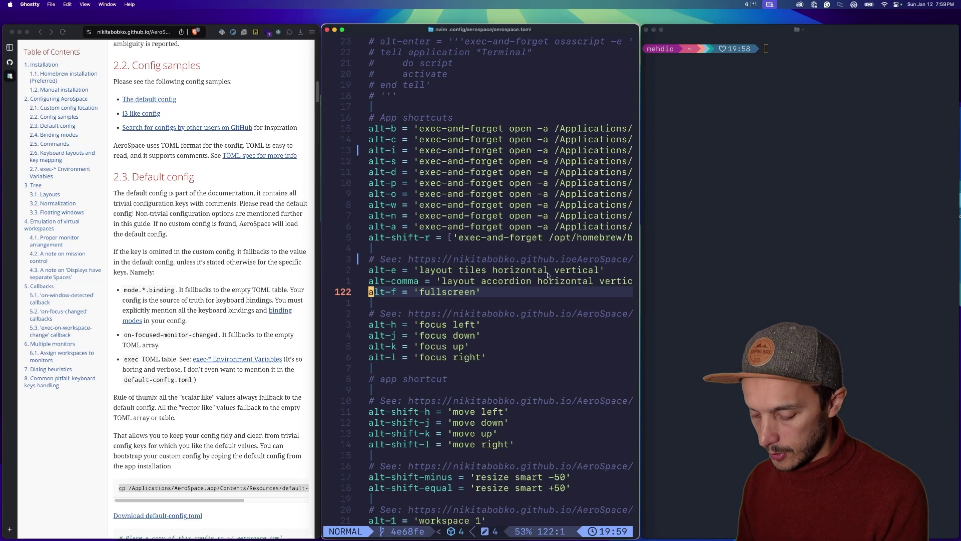
key("alt+f")
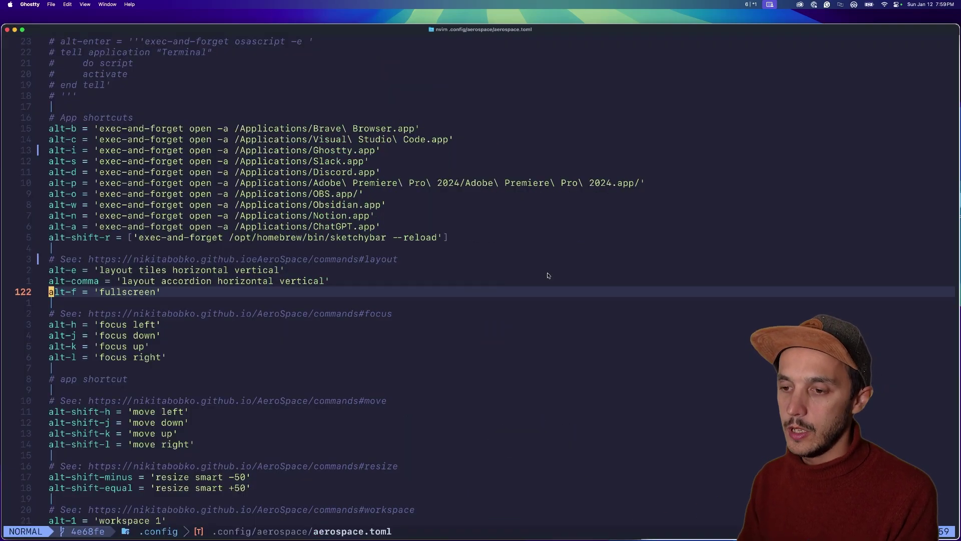
key("alt+f")
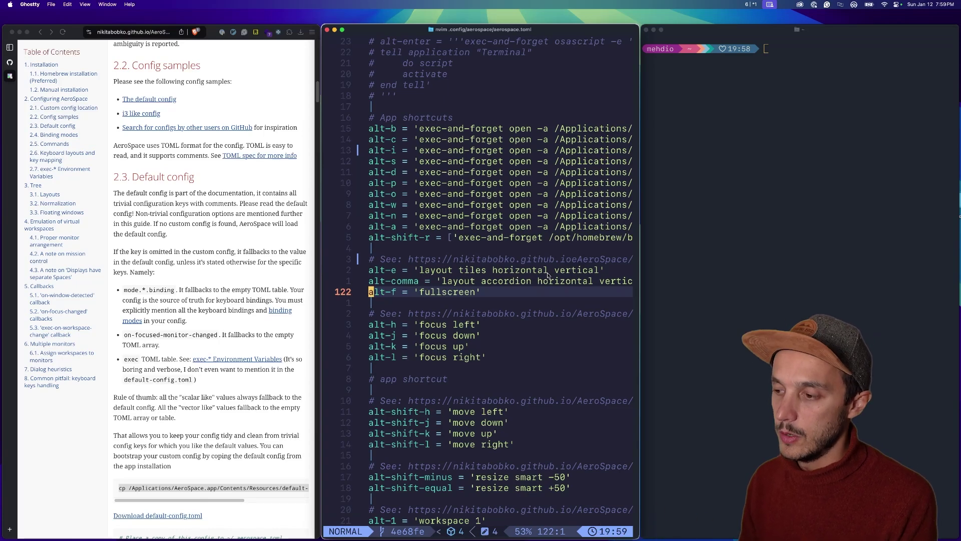
Step: Go to the focus bindings and shift focus between the browser, editor and empty terminal windows
key("j")
key("j")
key("j")
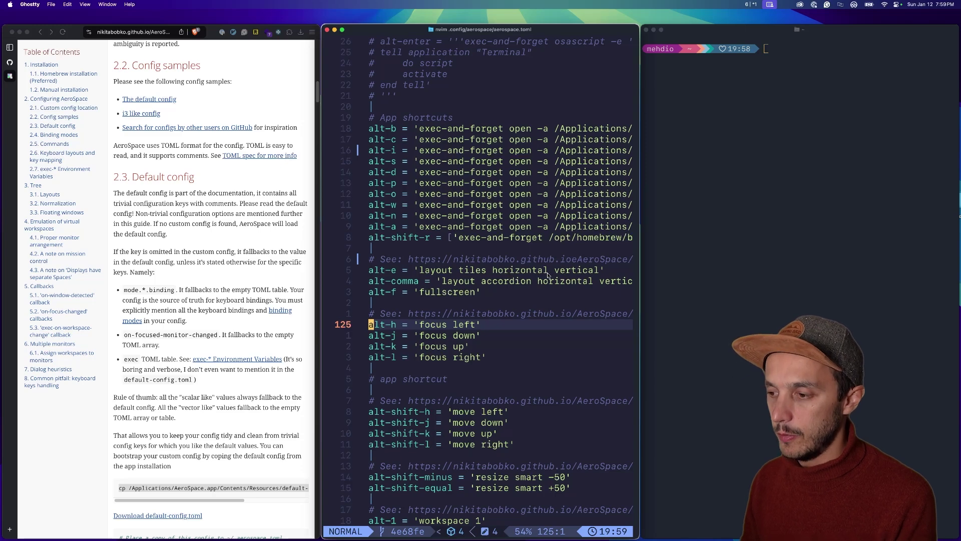
key("alt+h")
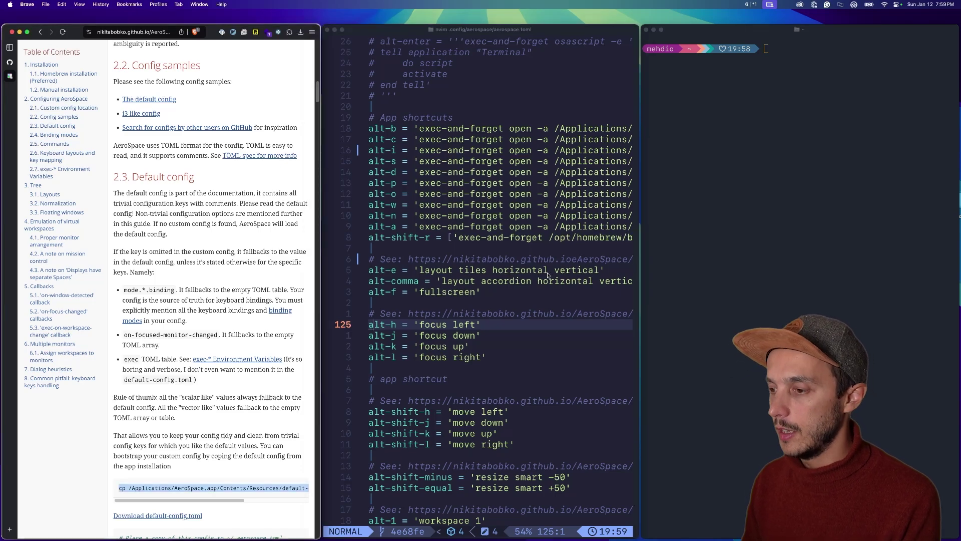
key("alt+l")
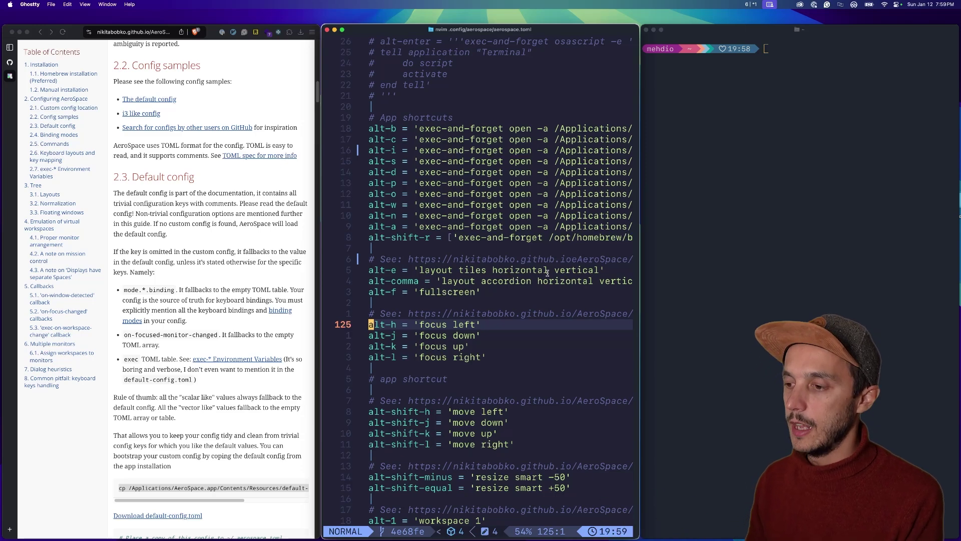
key("alt+l")
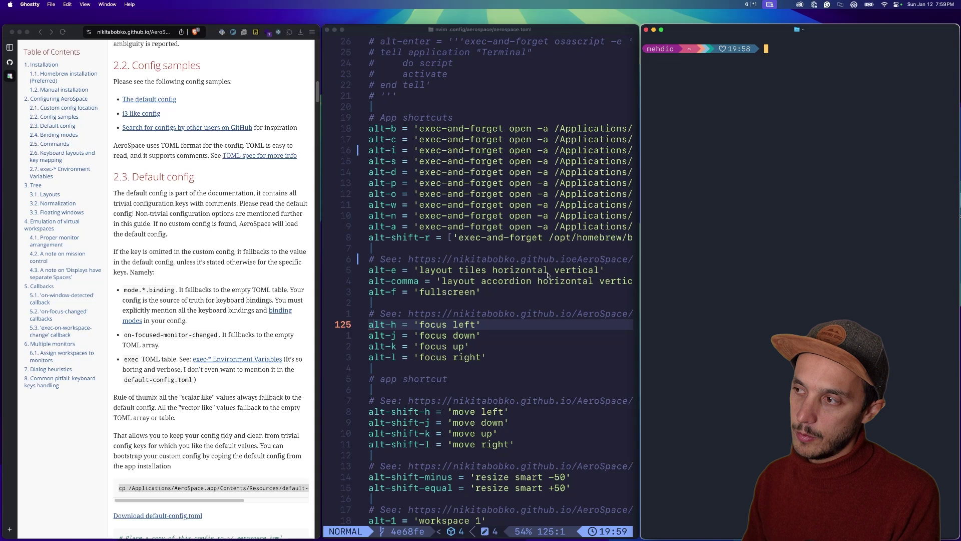
key("alt+h")
key("alt+h")
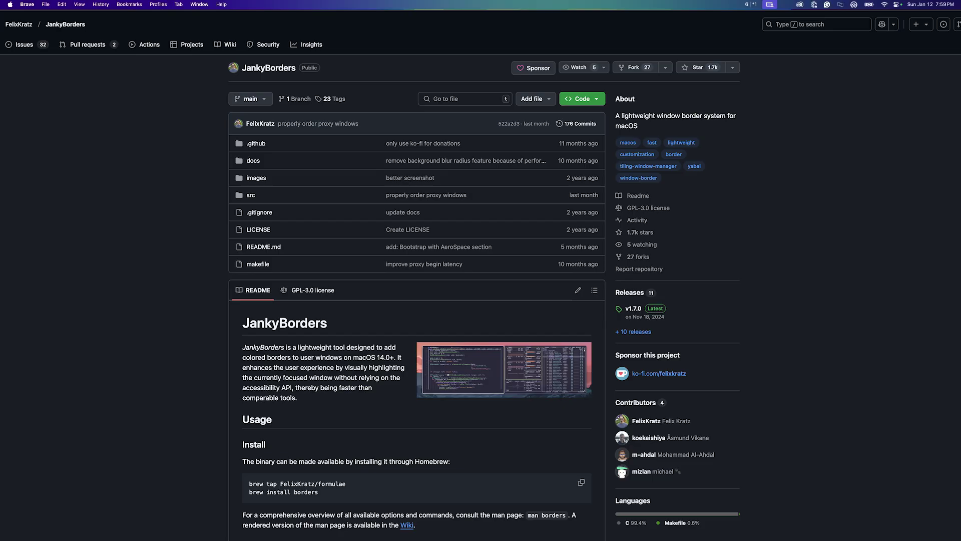
Step: Go to the move bindings, move the editor window across the tiles, and bring it back to the middle
key("k")
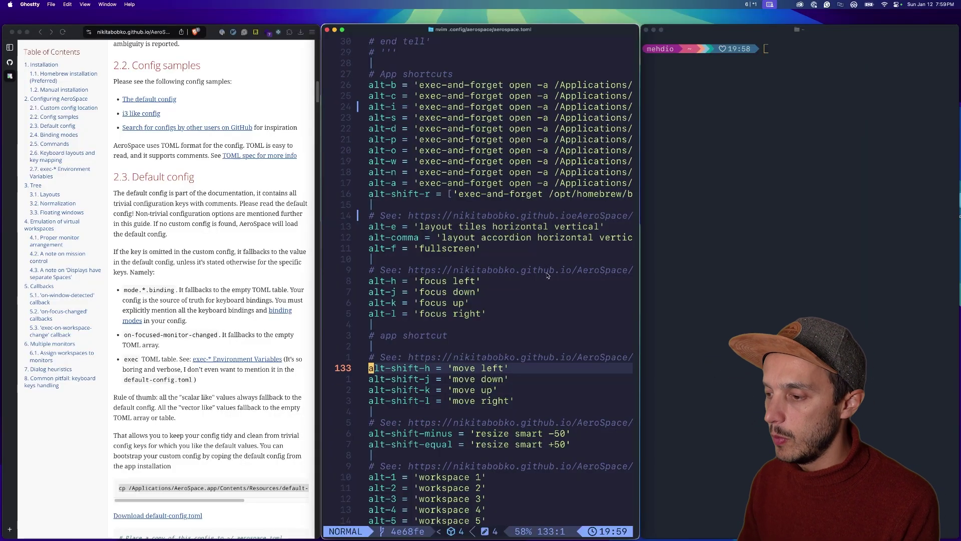
key("alt+shift+h")
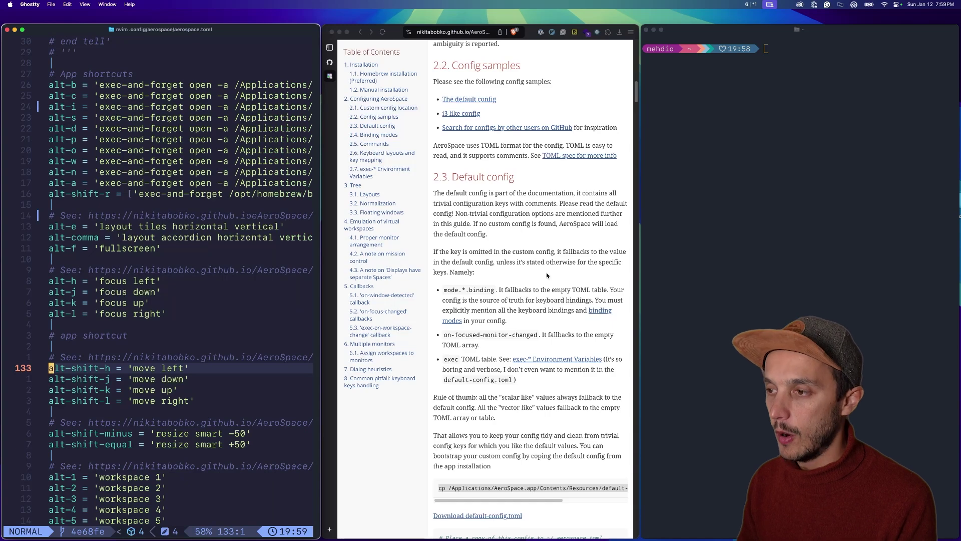
key("alt+shift+l")
key("alt+shift+l")
key("alt+shift+h")
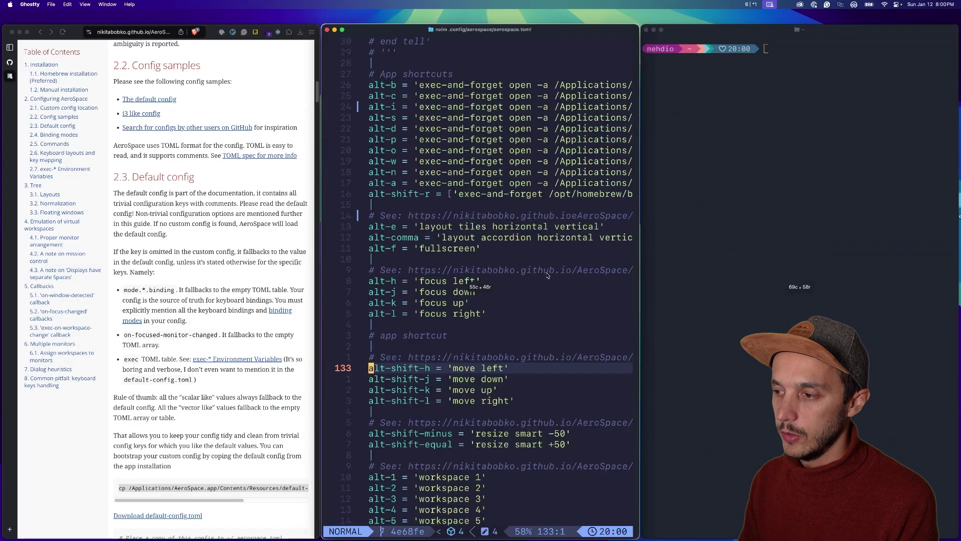
Step: Go to the resize bindings on line 139, enlarge the editor window with smart resize, and shrink it to slightly narrower than its original tile
key("j")
key("j")
key("j")
key("j")
key("j")
key("j")
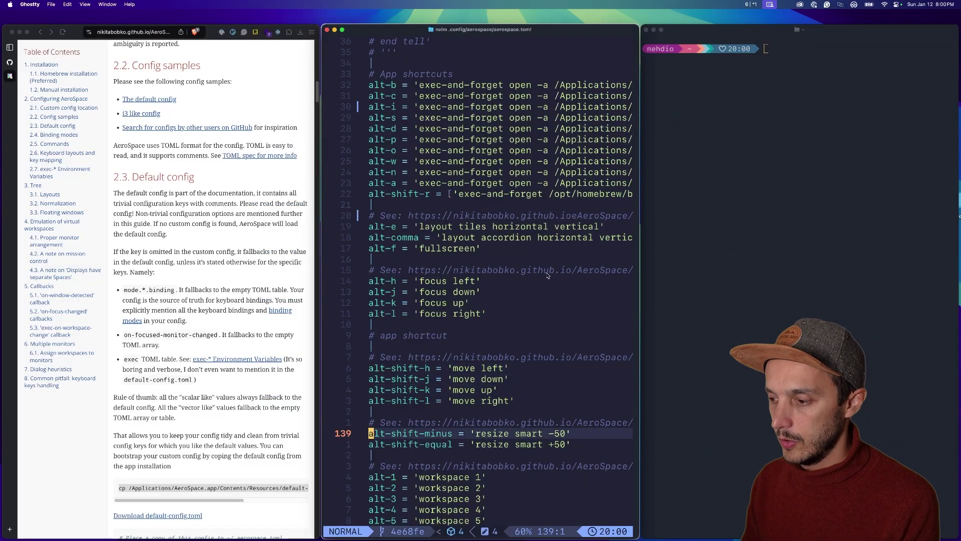
key("alt+shift+equal")
key("alt+shift+equal")
key("alt+shift+equal")
key("alt+shift+equal")
key("alt+shift+equal")
key("alt+shift+equal")
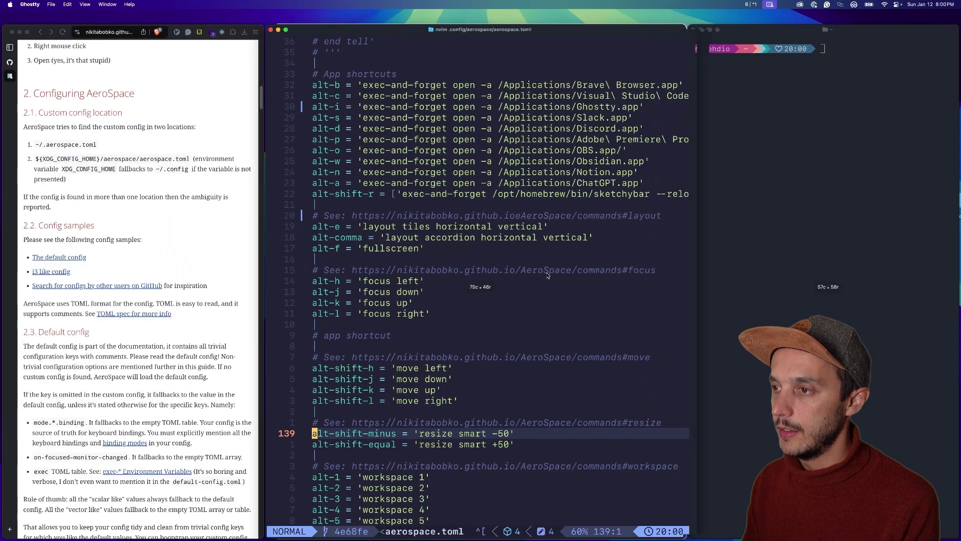
key("alt+shift+minus")
key("alt+shift+minus")
key("alt+shift+minus")
key("alt+shift+minus")
key("alt+shift+minus")
key("alt+shift+minus")
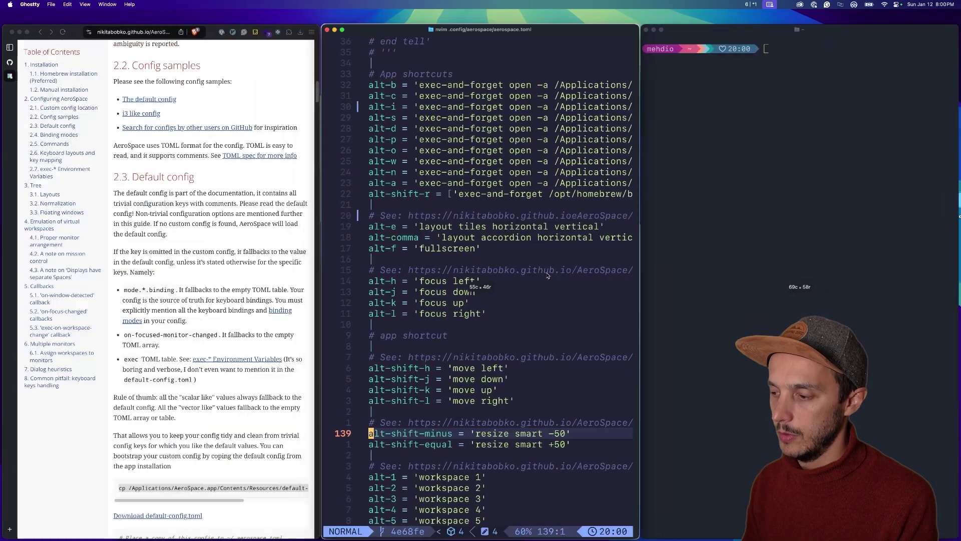
Step: Examine the workspace switching bindings from alt-1 to alt-7 in aerospace.toml
key("j")
key("j")
key("j")
key("j")
key("j")
key("j")
key("j")
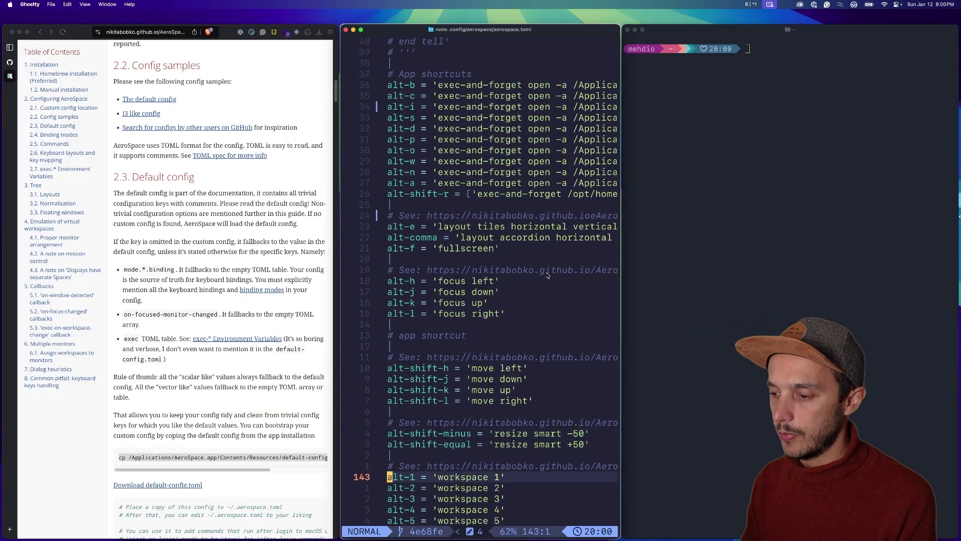
scroll(548, 275, "down", 5)
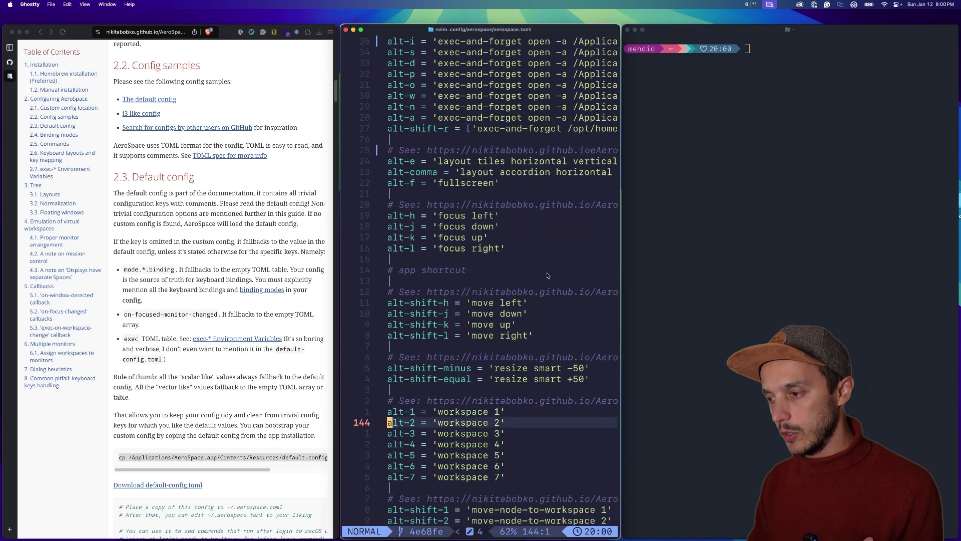
scroll(548, 275, "up", 2)
key("j")
key("j")
scroll(548, 276, "down", 1)
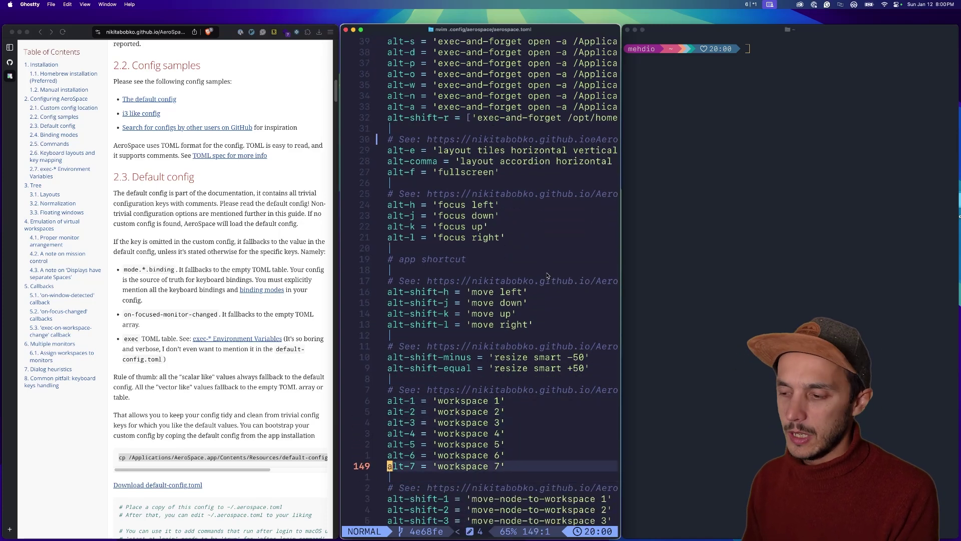
key("j")
key("k")
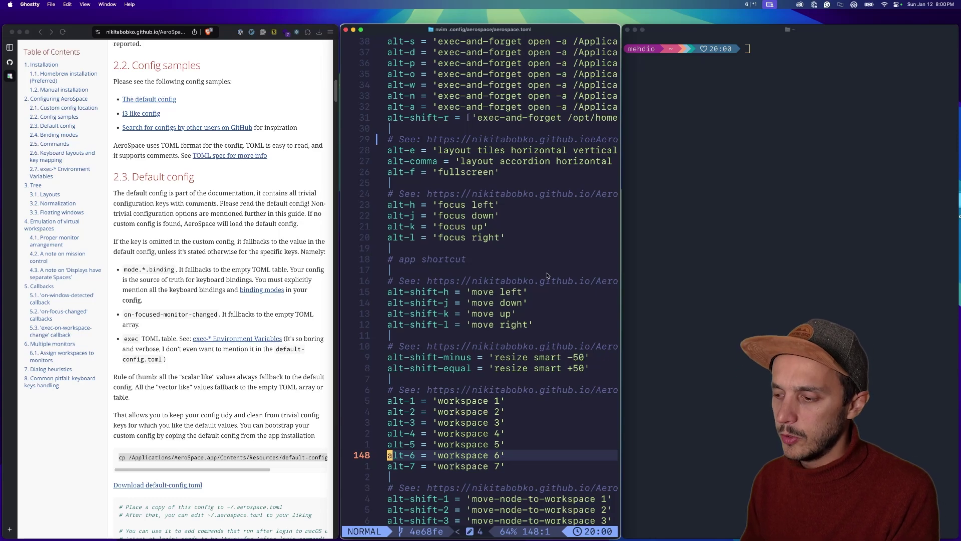
key("j")
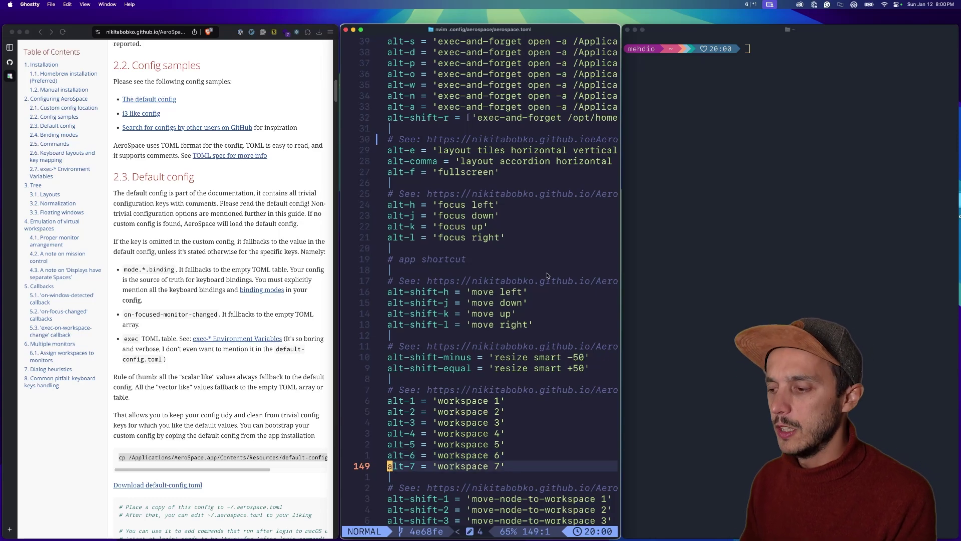
Step: Go to the move-node-to-workspace bindings on line 152, send the editor window to workspace 2, and switch to that workspace
key("j")
scroll(547, 275, "down", 3)
key("j")
key("j")
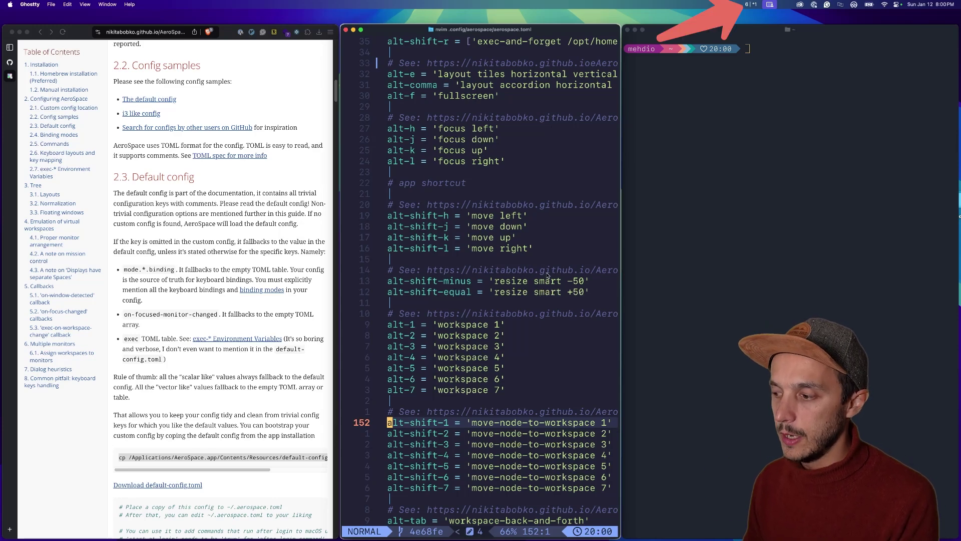
key("alt+shift+1")
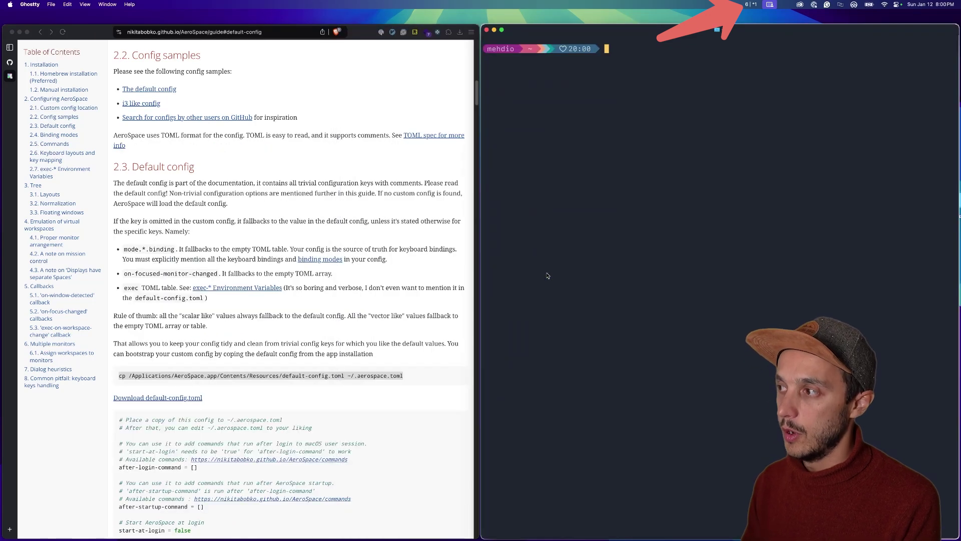
key("alt+1")
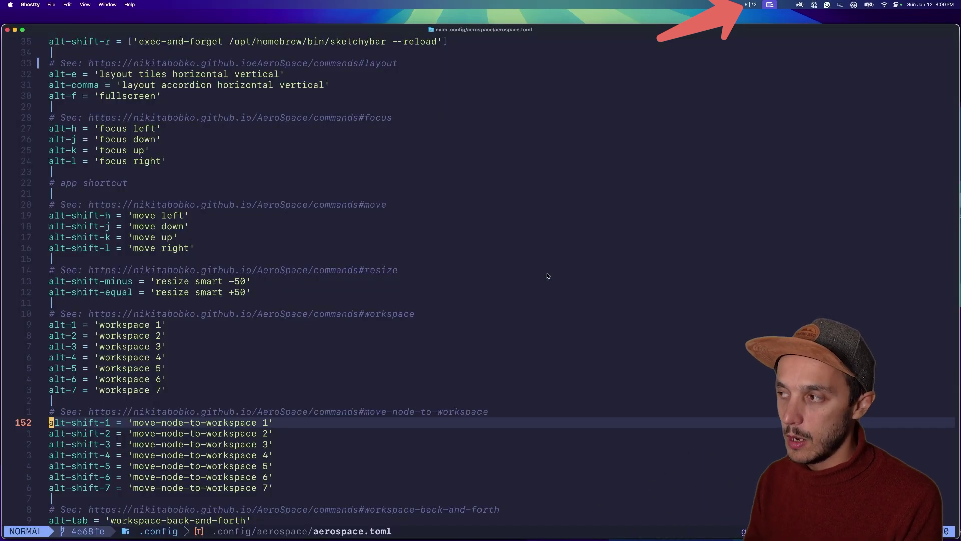
Step: Switch back and forth between workspaces 1 and 2, and return the editor window to workspace 1, following it there
key("alt+tab")
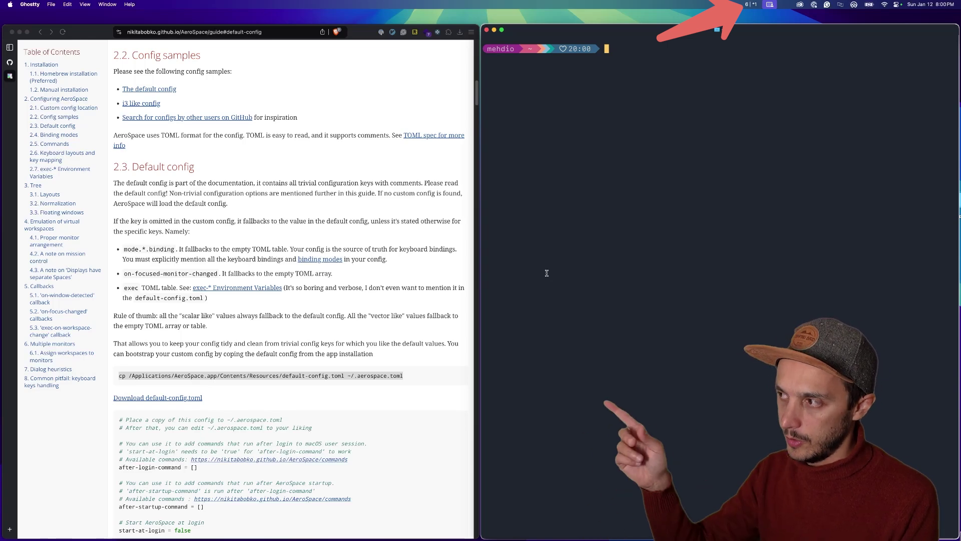
key("alt+tab")
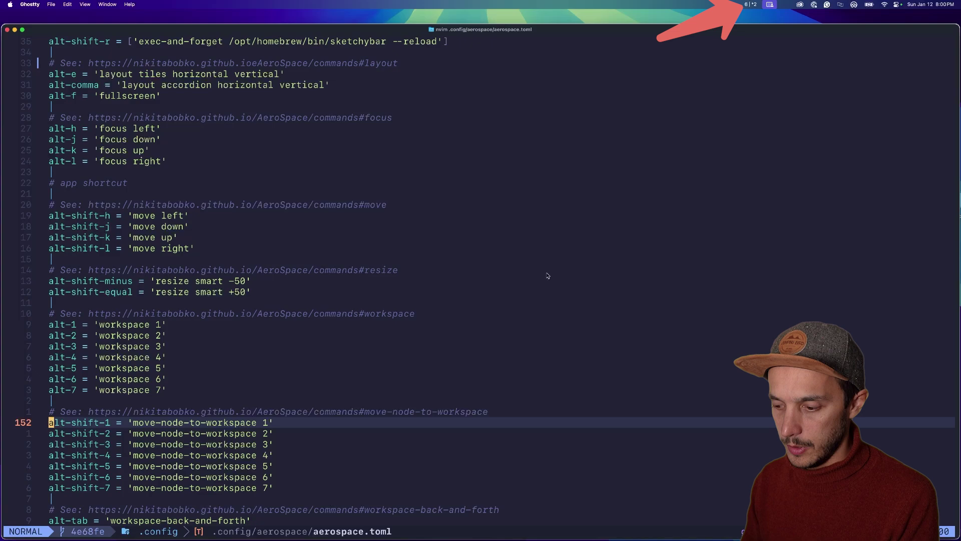
key("alt+shift+1")
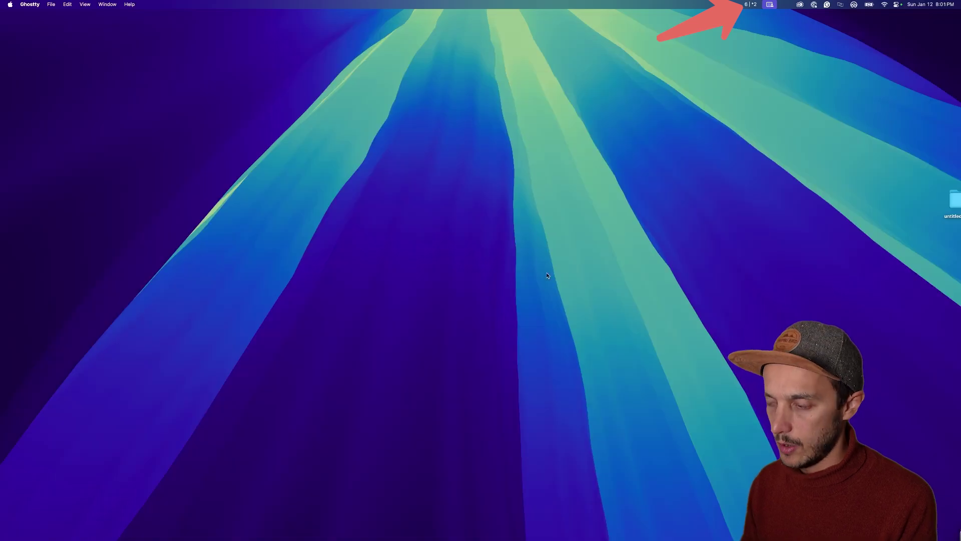
key("alt+1")
Step: Examine the alt-shift-semicolon service mode binding and the entries declared under [mode.service.binding]
key("k")
key("k")
key("k")
key("k")
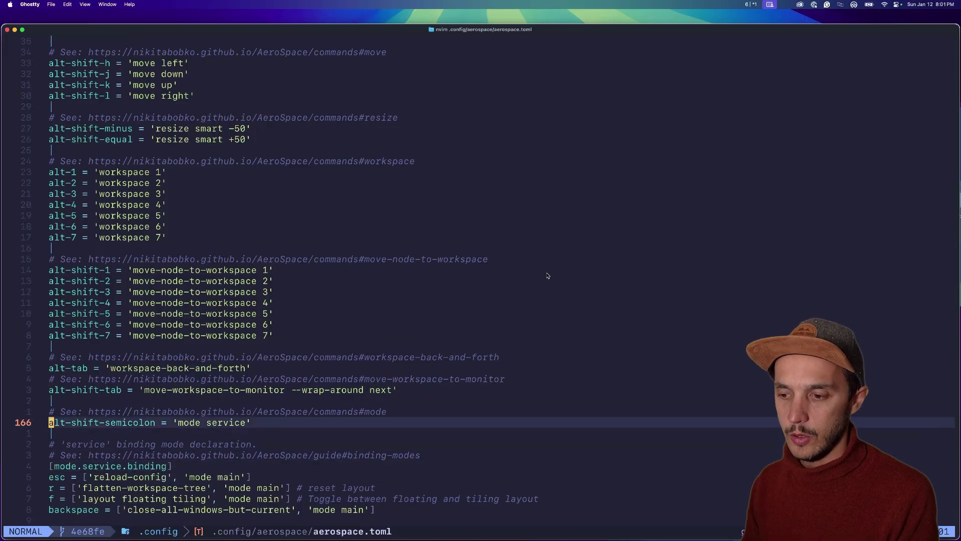
key("j")
key("j")
key("j")
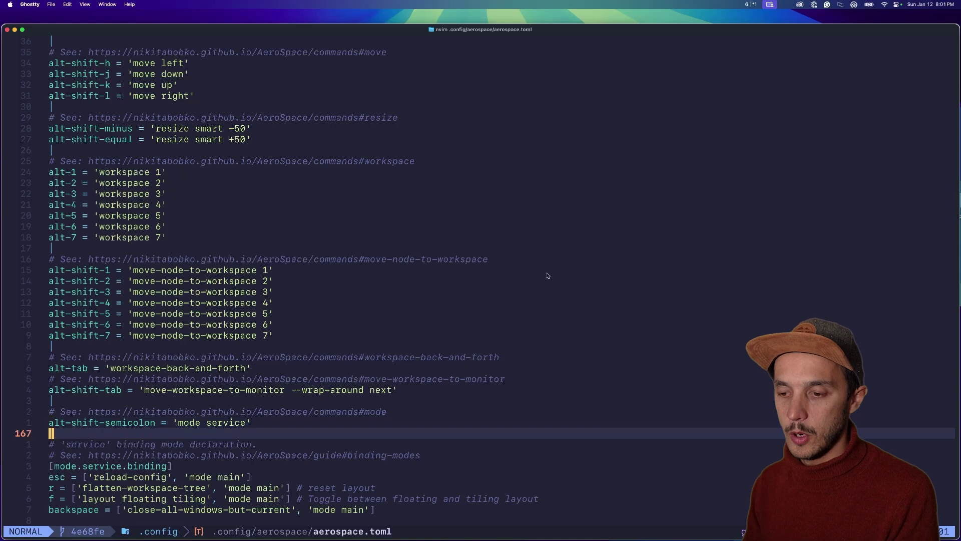
key("k")
key("k")
key("k")
key("j")
key("j")
key("j")
key("j")
key("j")
key("j")
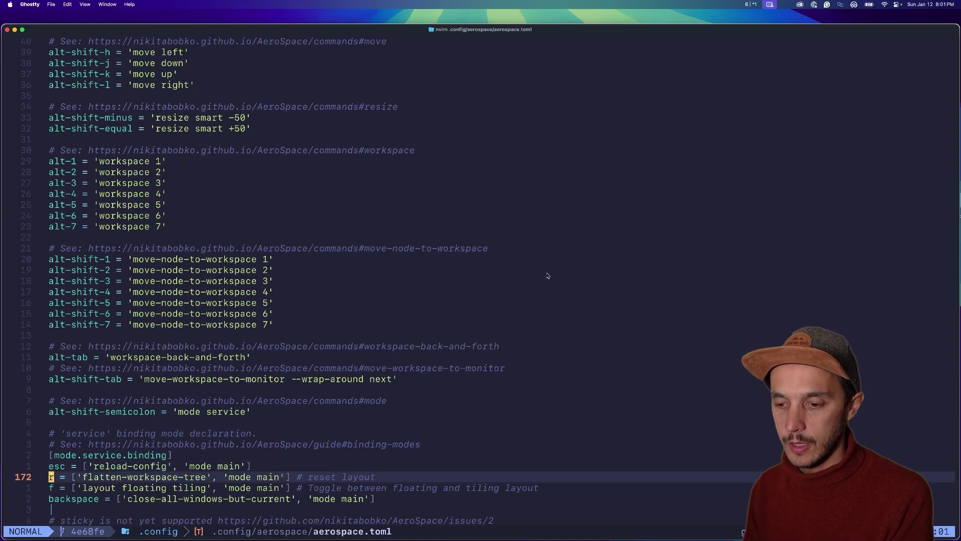
key("j")
key("j")
key("k")
key("k")
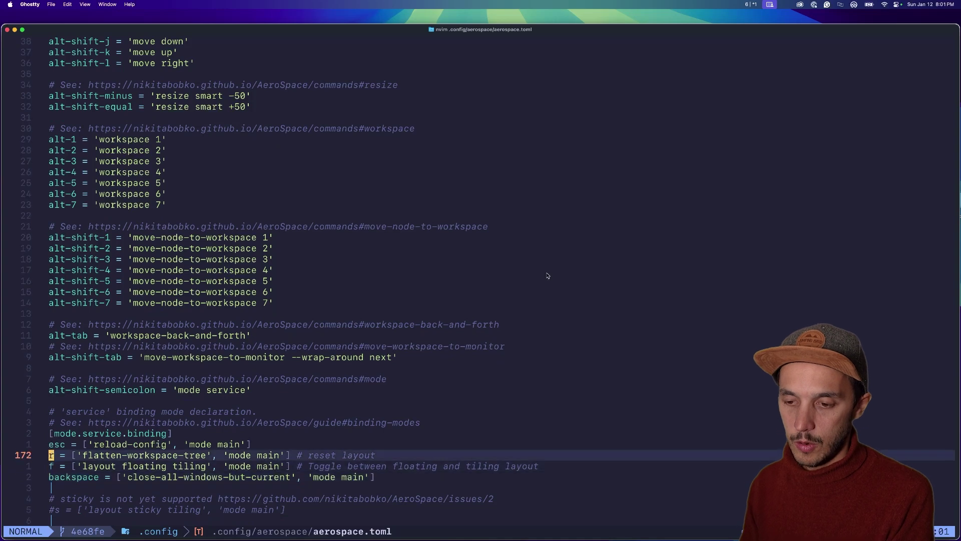
key("7")
key("k")
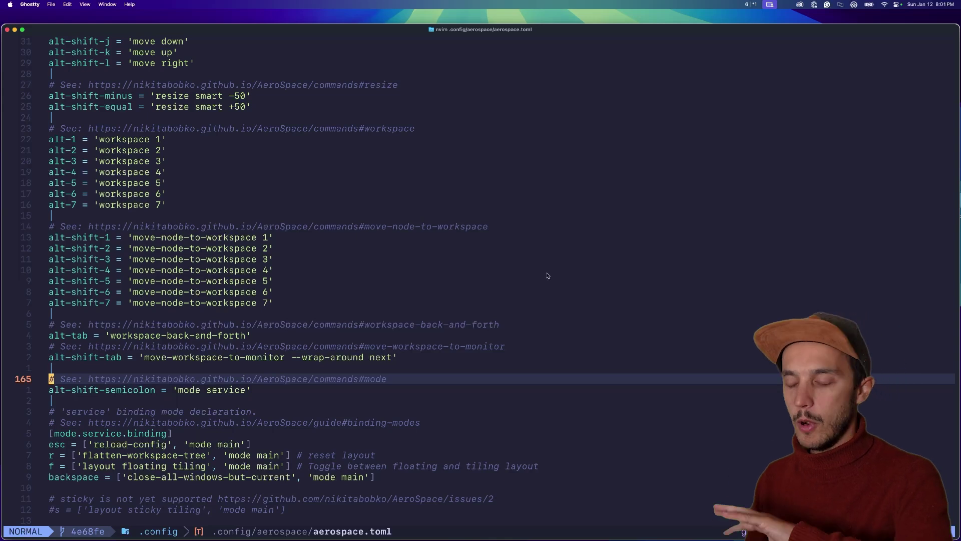
key("braceleft")
key("braceleft")
key("braceleft")
key("braceleft")
key("braceleft")
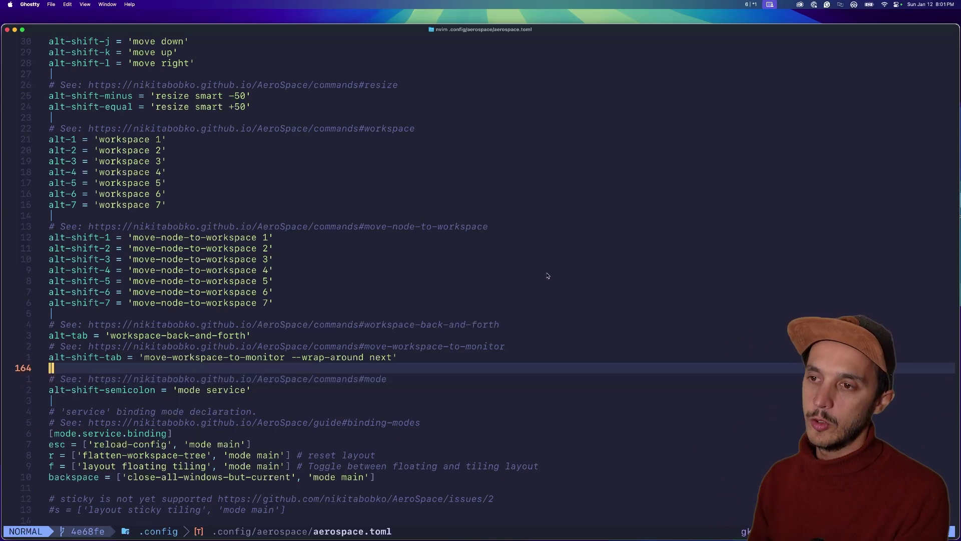
Step: Examine the on-window-detected rules under Default space that assign apps to workspaces, ending at the Brave browser rule
key("braceright")
key("braceright")
key("braceright")
key("braceright")
key("braceright")
key("braceright")
key("braceright")
key("braceright")
key("braceright")
key("braceright")
key("braceright")
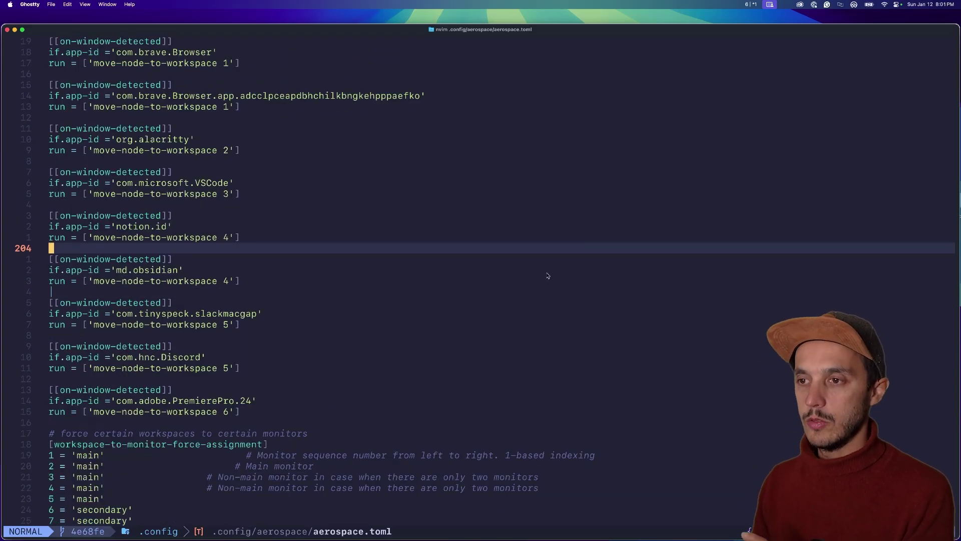
key("k")
key("k")
key("k")
key("k")
key("k")
key("k")
key("k")
key("k")
key("k")
key("k")
key("k")
key("k")
key("k")
key("k")
key("k")
key("k")
key("k")
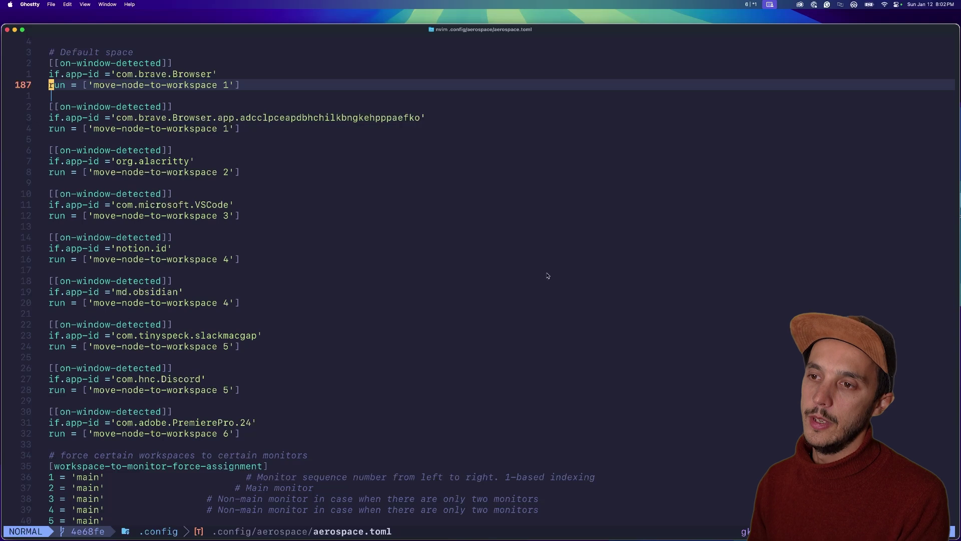
Step: Delete the second Brave on-window-detected rule, the one for com.brave.Browser.app.adcclpceapdbhchilkbngkehpppaefko, as a whole block
key("j")
key("j")
key("d")
key("a")
key("p")
key("Escape")
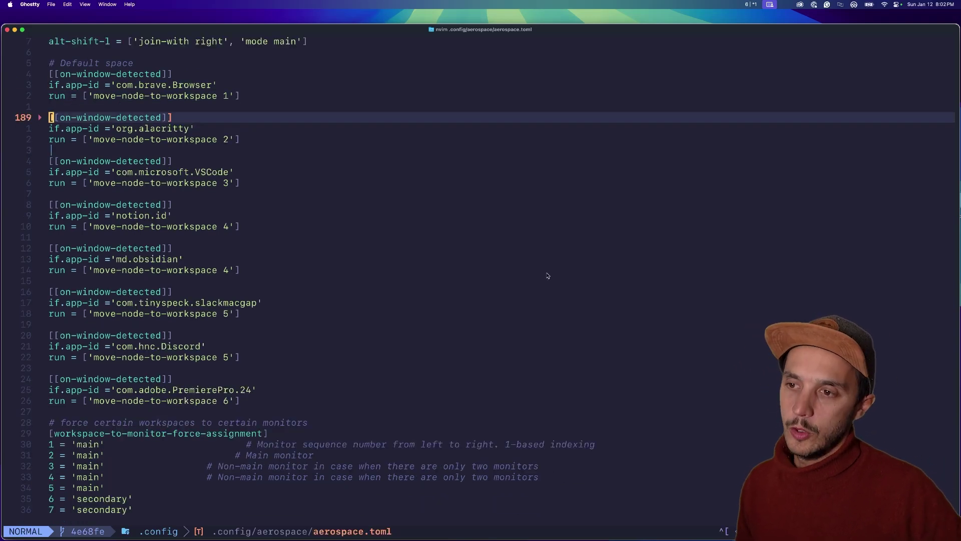
Step: Go through the on-window-detected rules for org.alacritty and com.microsoft.VSCode
key("j")
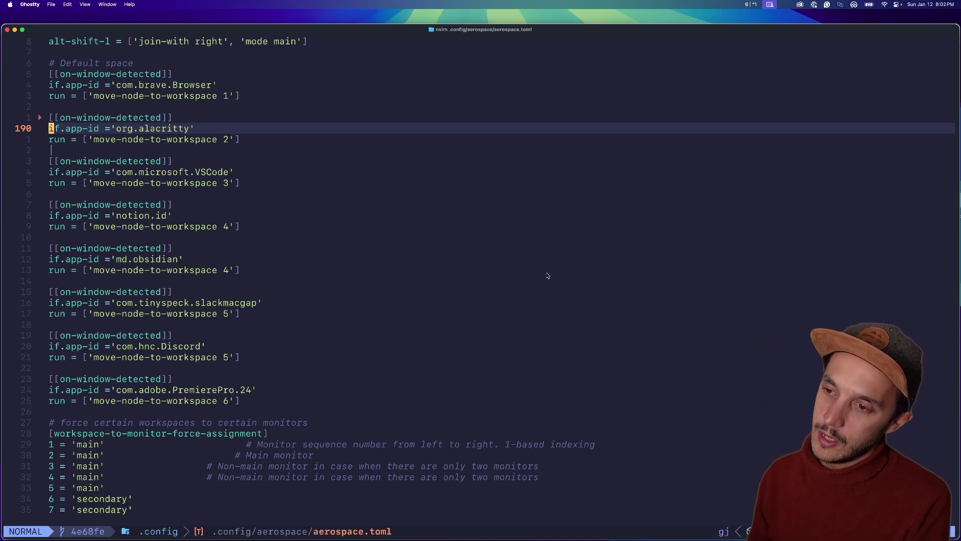
key("j")
key("j")
key("j")
key("j")
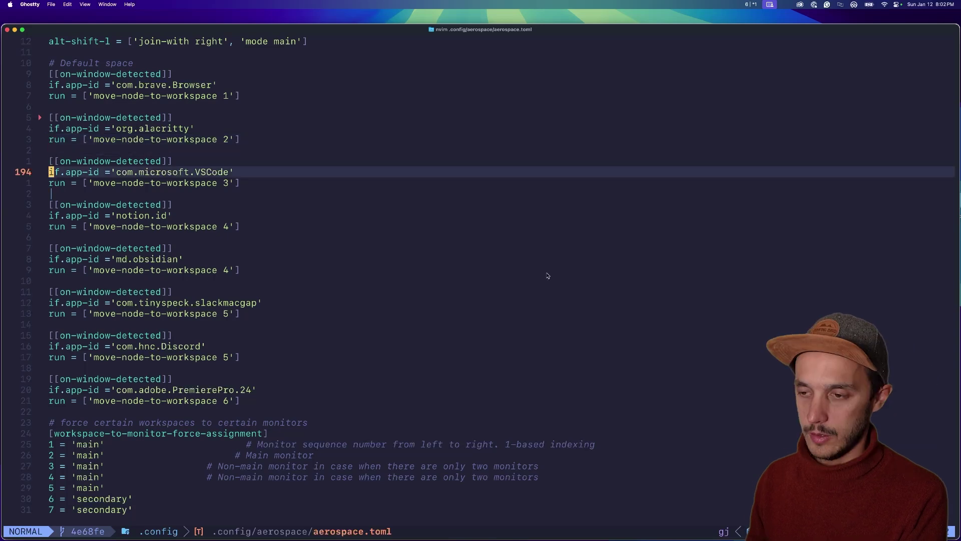
key("j")
key("j")
key("j")
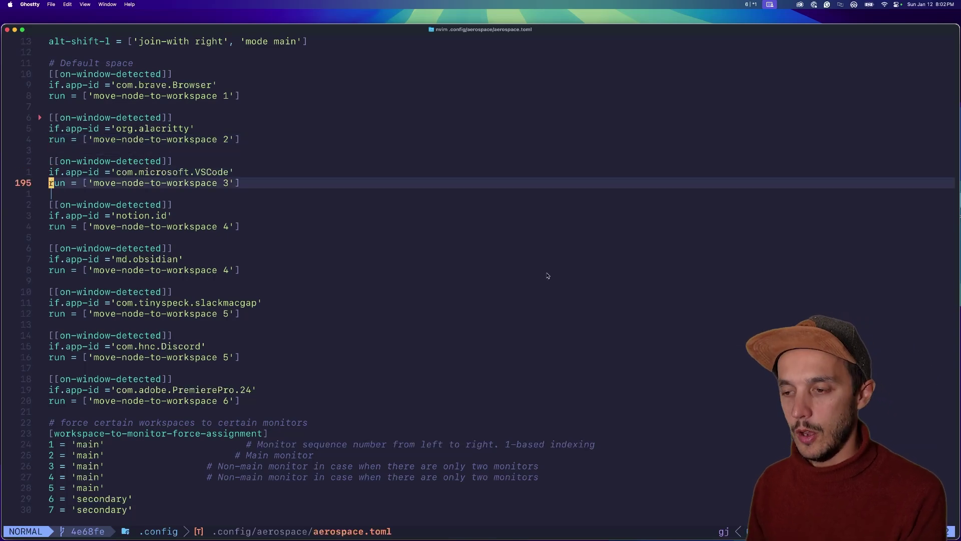
Step: Go to the workspace-to-monitor-force-assignment section and examine the monitor assignments of workspaces 1 to 5
key("braceright")
key("braceright")
key("braceright")
key("braceright")
key("braceright")
key("braceright")
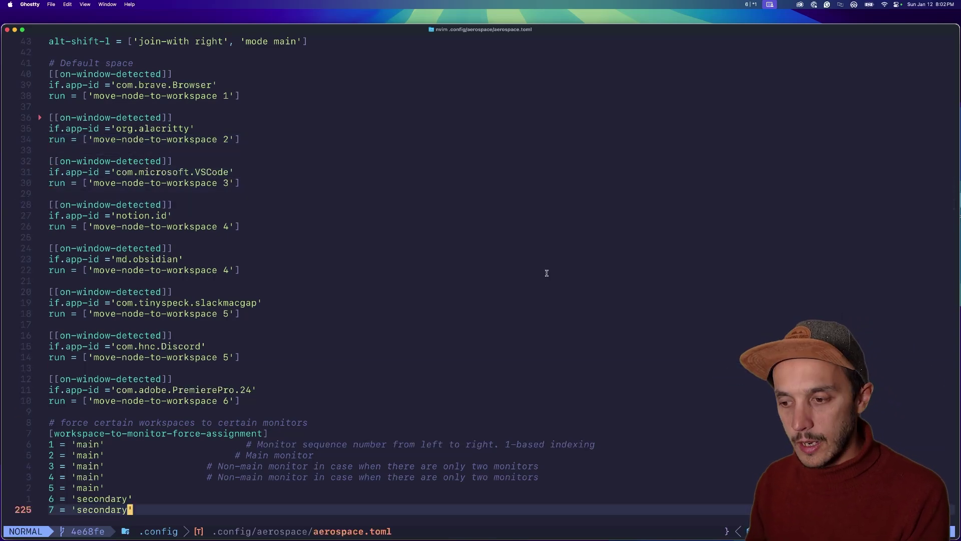
key("k")
key("k")
key("k")
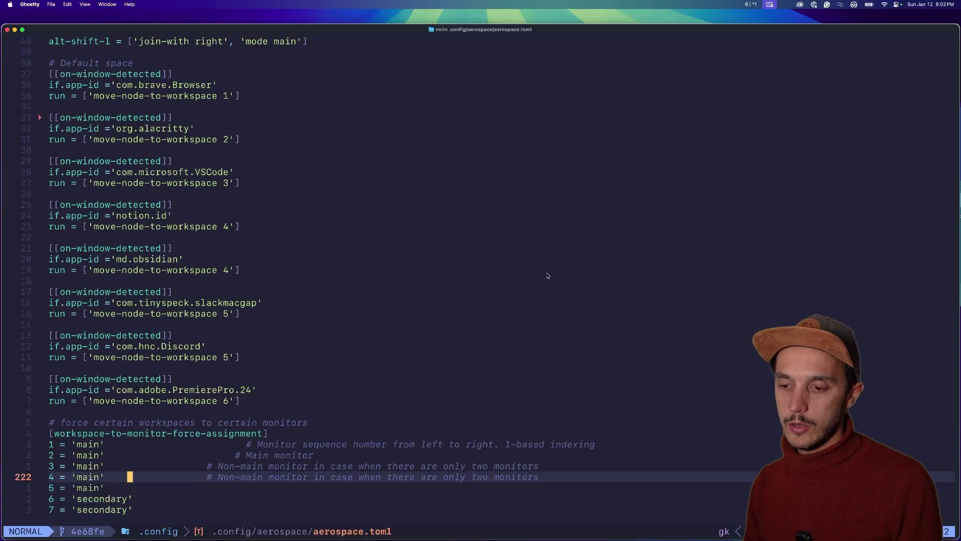
key("j")
key("k")
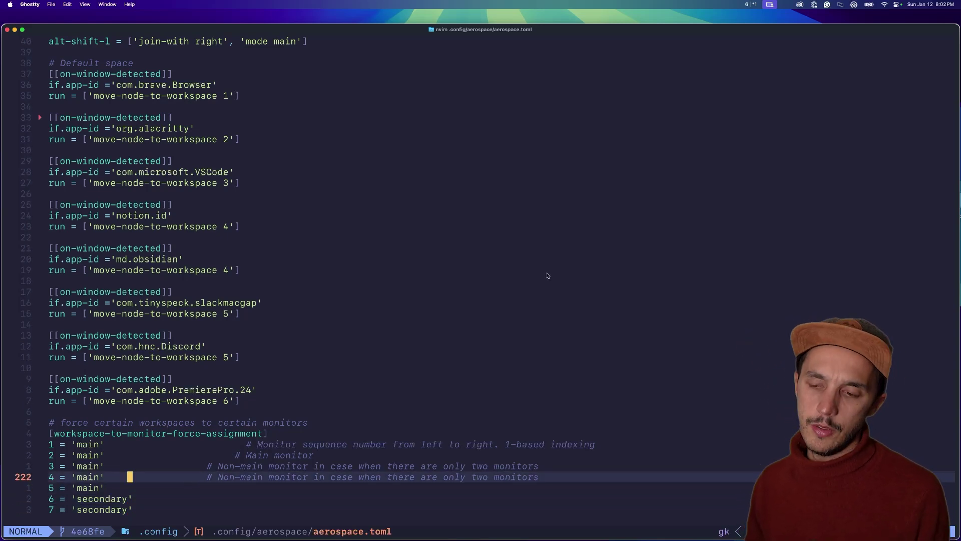
key("k")
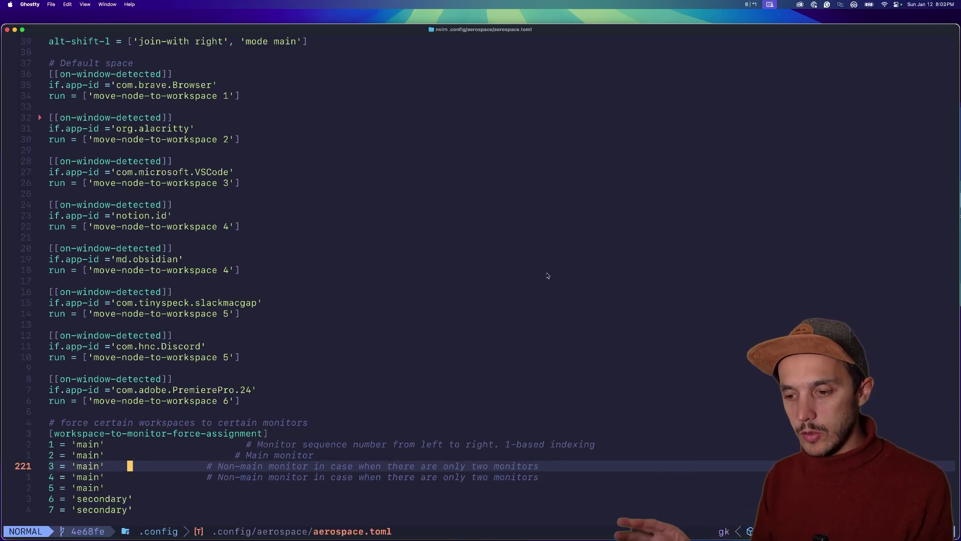
key("k")
key("k")
key("j")
key("k")
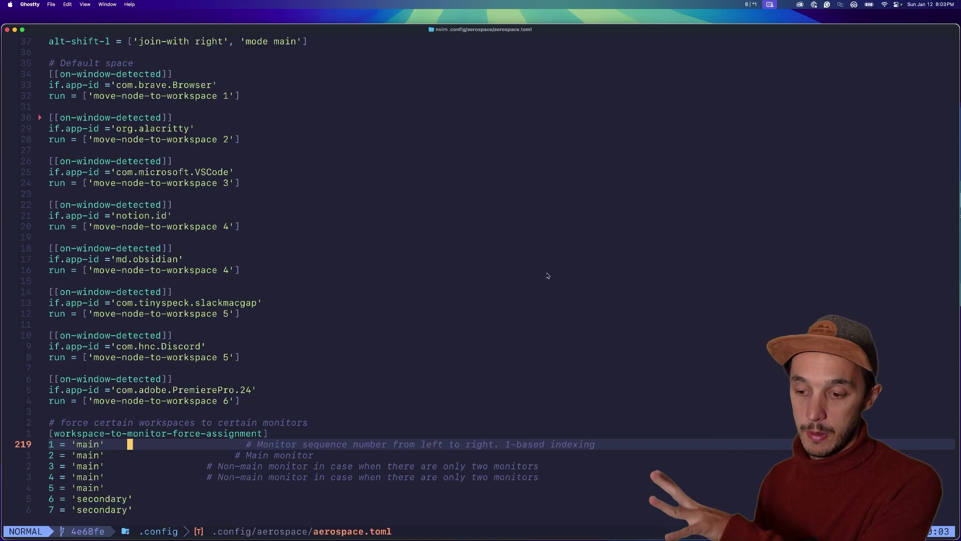
Step: Examine the monitor assignments down to workspaces 6 and 7, and return to the section's comment on line 217
key("j")
key("j")
key("j")
key("j")
key("j")
key("k")
key("k")
key("k")
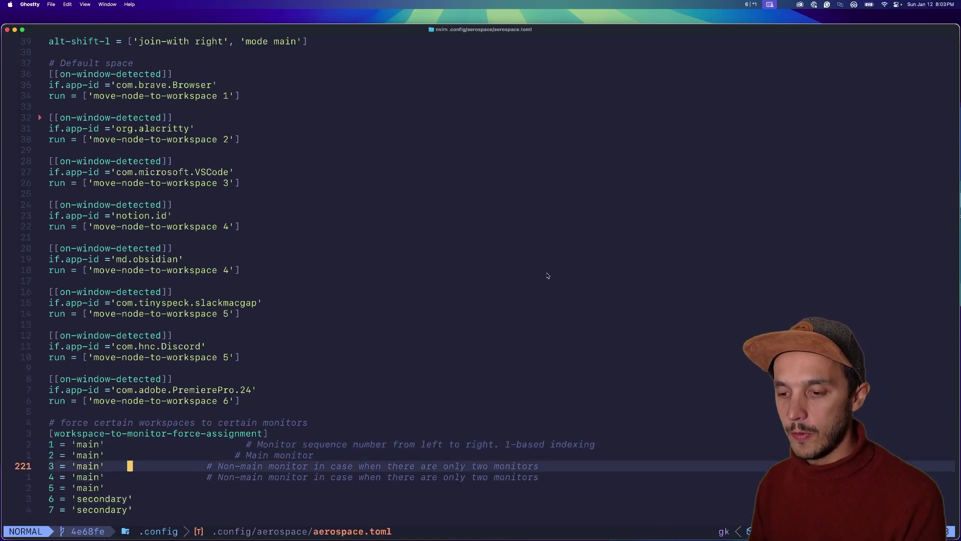
key("k")
key("k")
key("j")
key("j")
key("j")
key("j")
key("j")
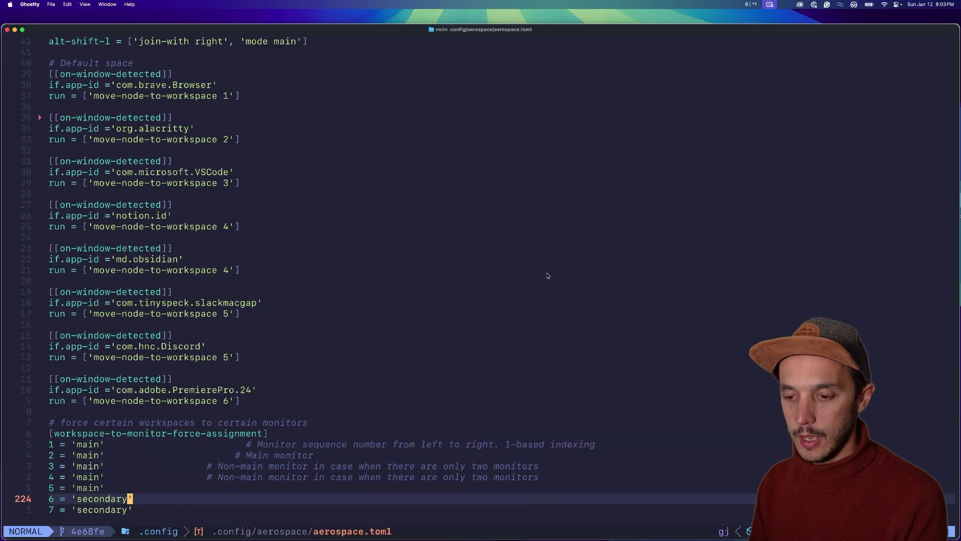
key("j")
key("k")
key("j")
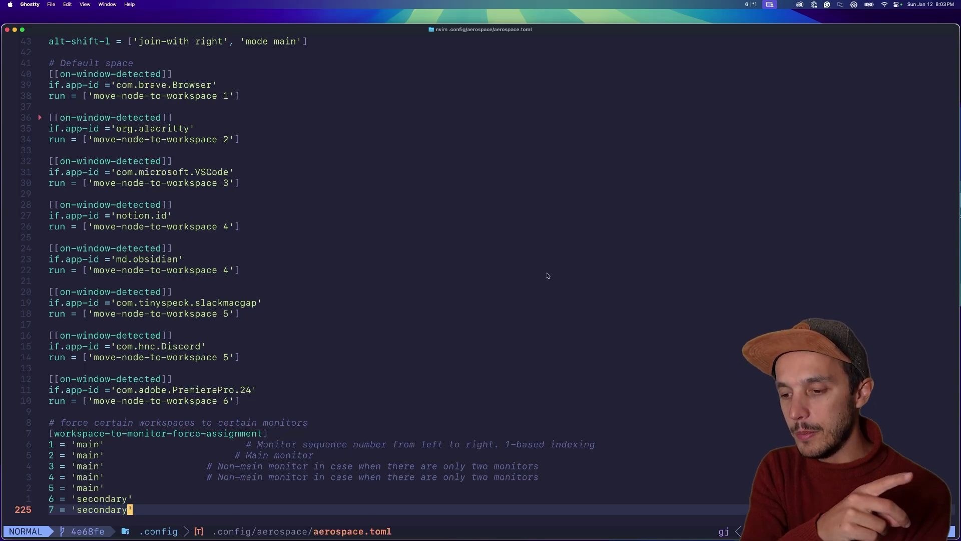
key("braceleft")
key("braceleft")
key("braceleft")
key("braceleft")
key("braceleft")
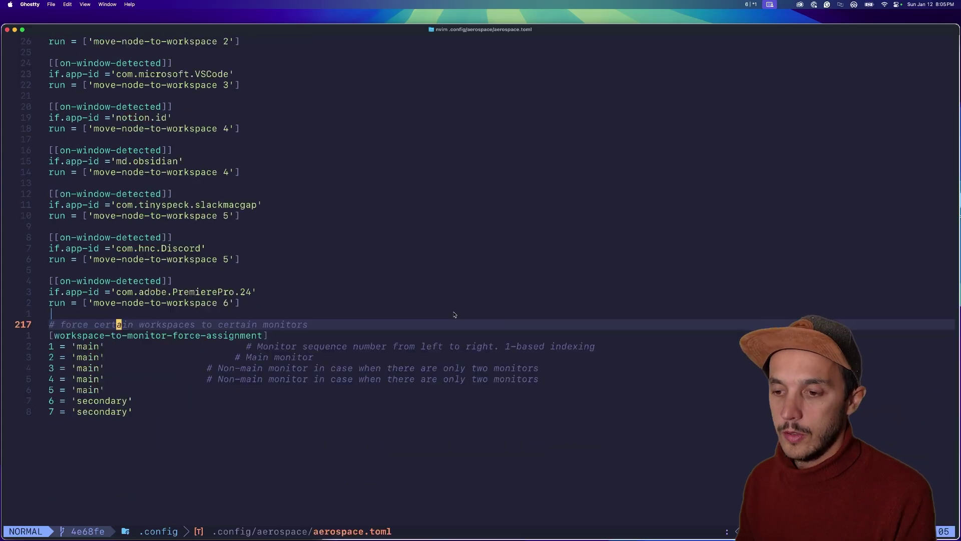
Step: Go back up through the on-window-detected rules to the one for notion.id
key("g")
key("k")
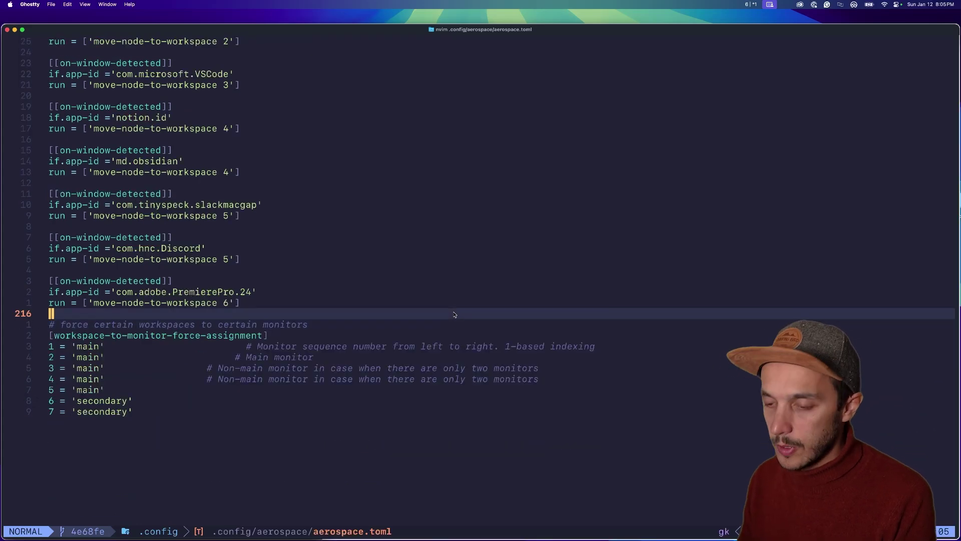
key("braceleft")
key("braceleft")
key("braceleft")
key("braceleft")
key("braceleft")
key("braceleft")
key("braceleft")
key("braceleft")
key("braceleft")
key("braceleft")
key("braceleft")
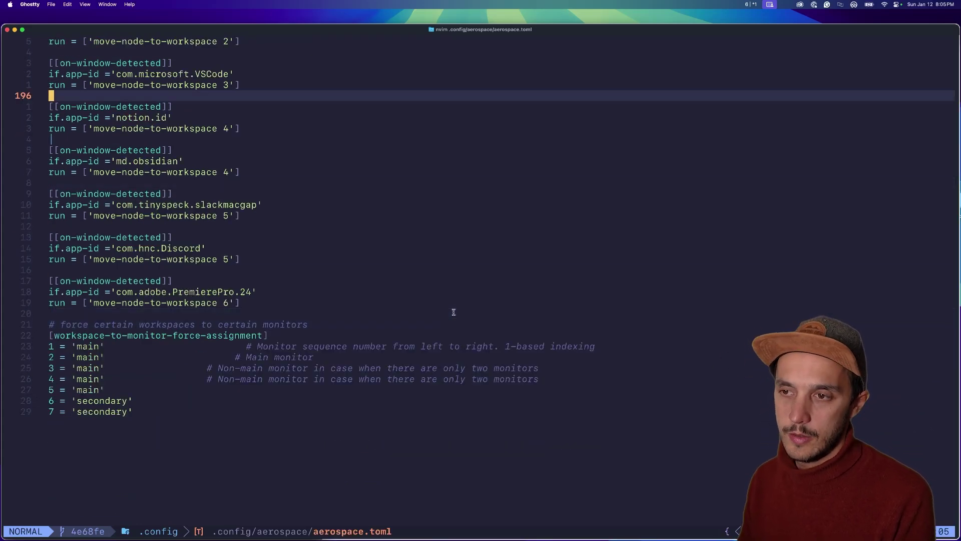
Step: Continue up through aerospace.toml past the service mode, workspace and resize bindings to the move bindings and the sections above them
key("braceleft")
key("braceleft")
key("braceleft")
key("braceleft")
key("braceleft")
key("braceleft")
key("braceleft")
key("braceleft")
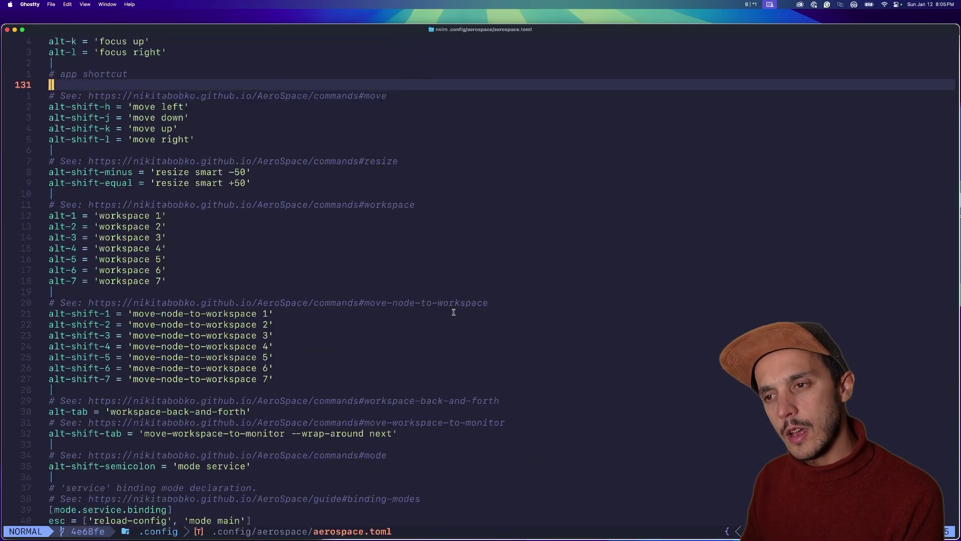
key("braceleft")
key("braceleft")
key("braceleft")
key("braceleft")
key("braceleft")
key("braceleft")
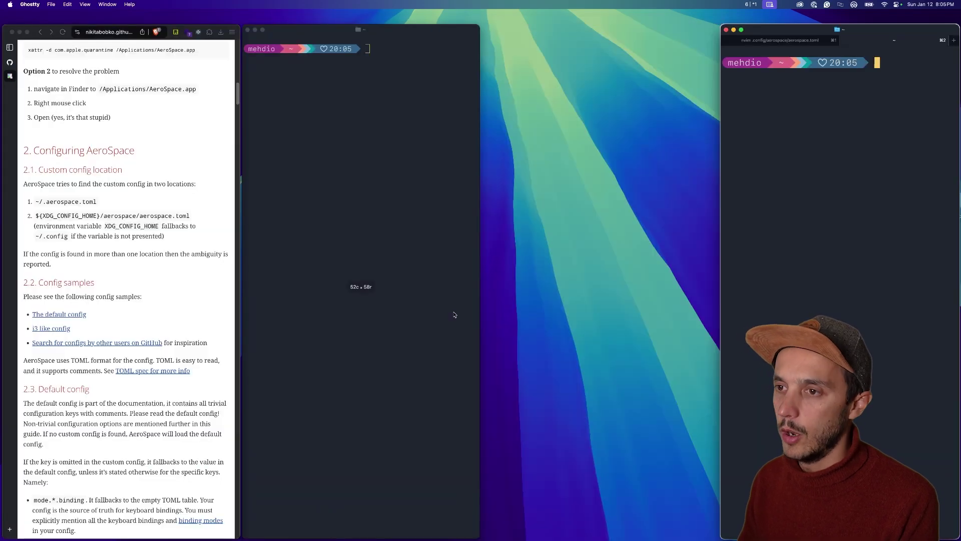
Step: Make the new terminal window fullscreen and restart SketchyBar with brew services restart sketchybar
key("alt+f")
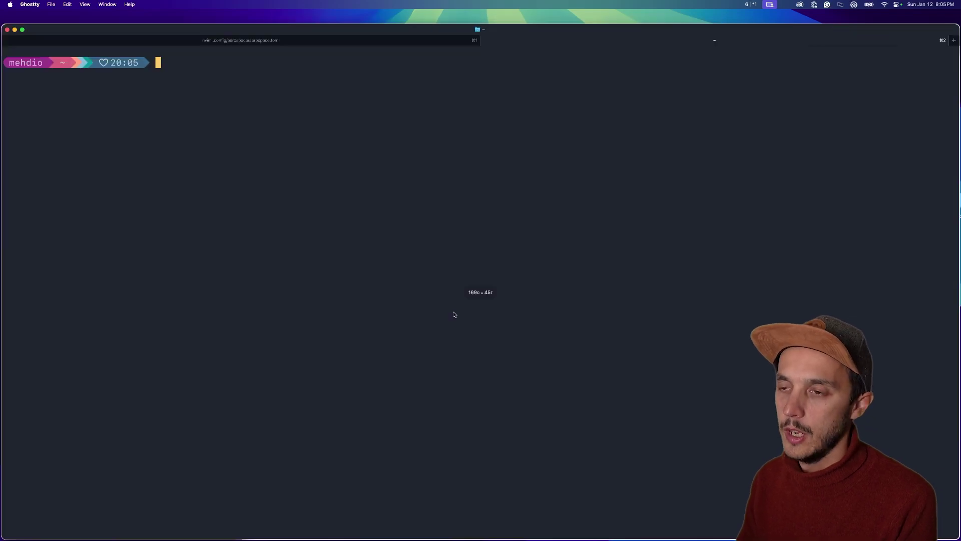
type("brew services restart sketchybar")
key("Return")
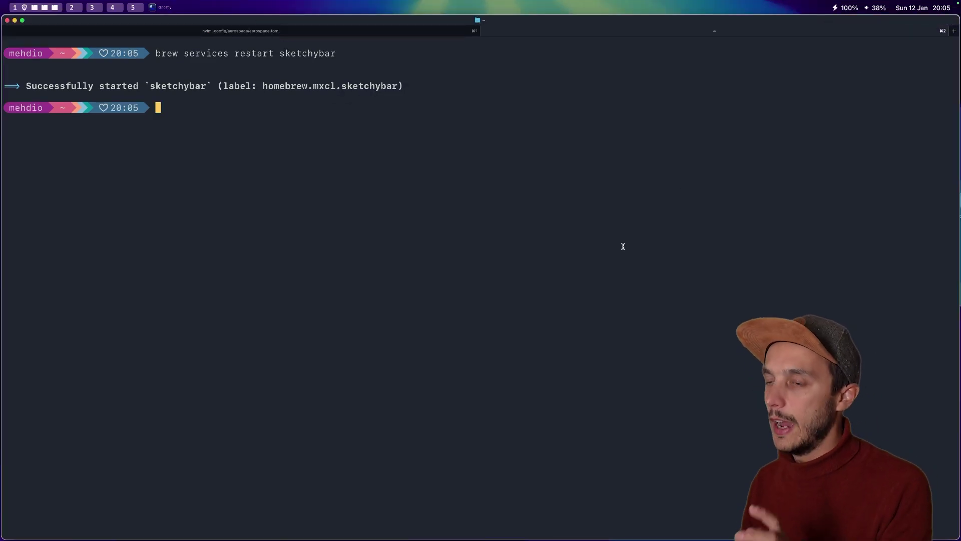
Step: Check the SketchyBar indicators by switching to workspace 5 and back to 1, and moving focus between the browser and terminal windows
mouse_move(653, 3)
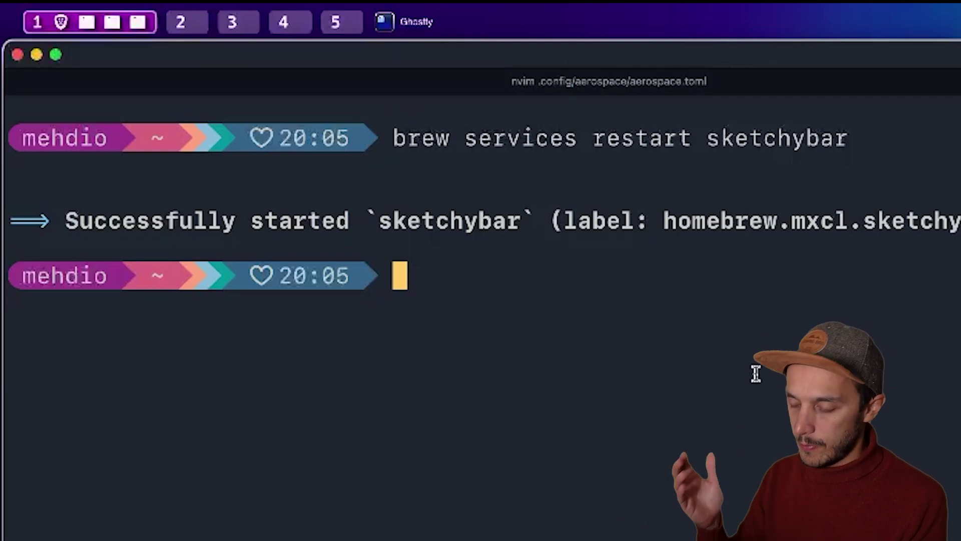
key("alt+5")
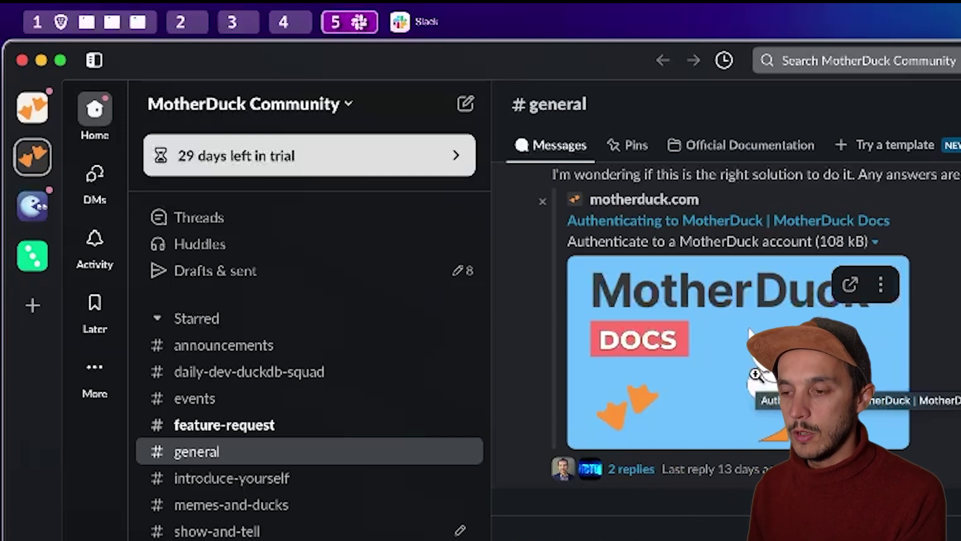
key("alt+1")
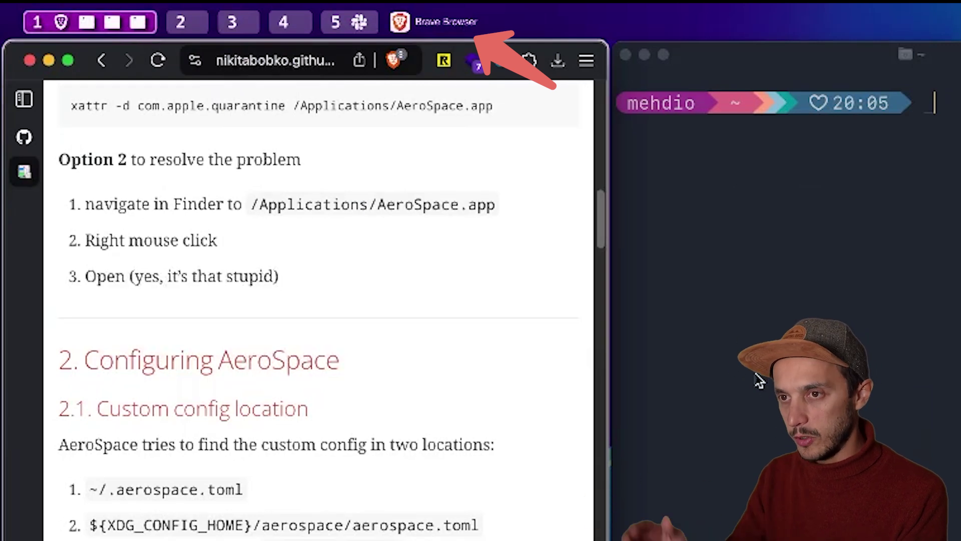
left_click(757, 375)
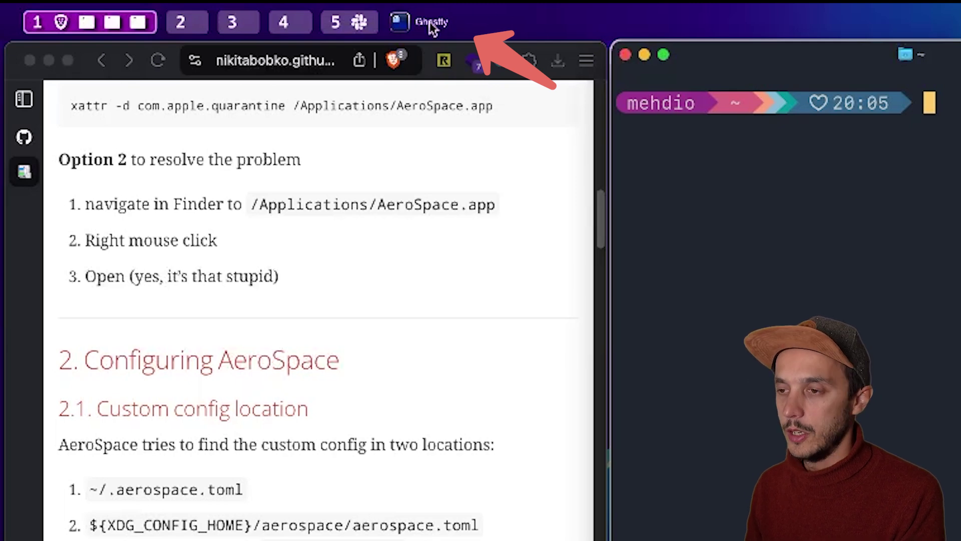
key("alt+h")
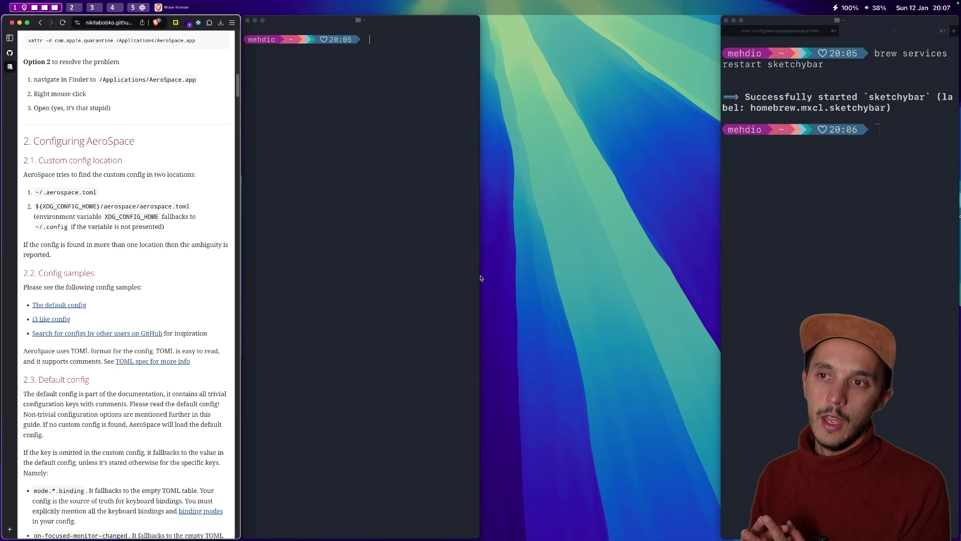
Step: Quit Obsidian on workspace 4
left_click(455, 274)
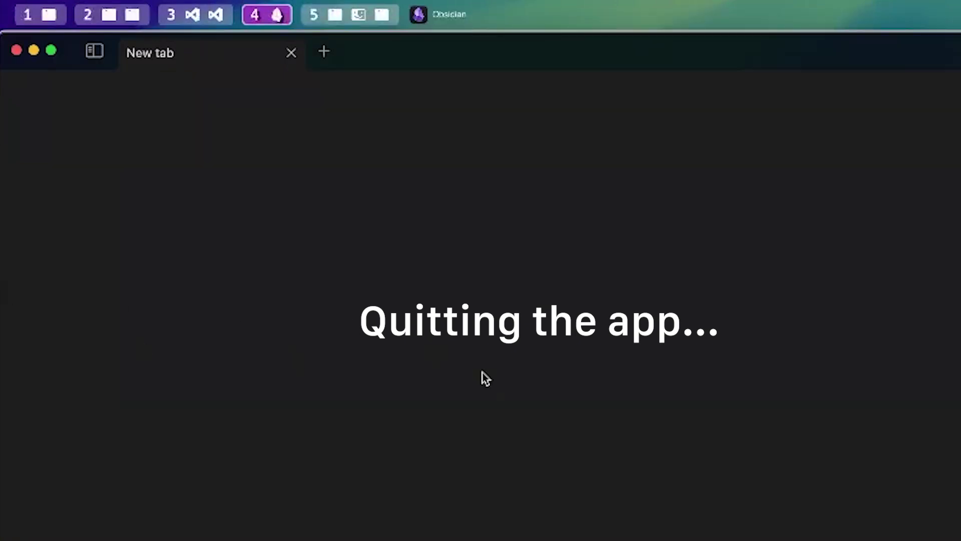
key("super+q")
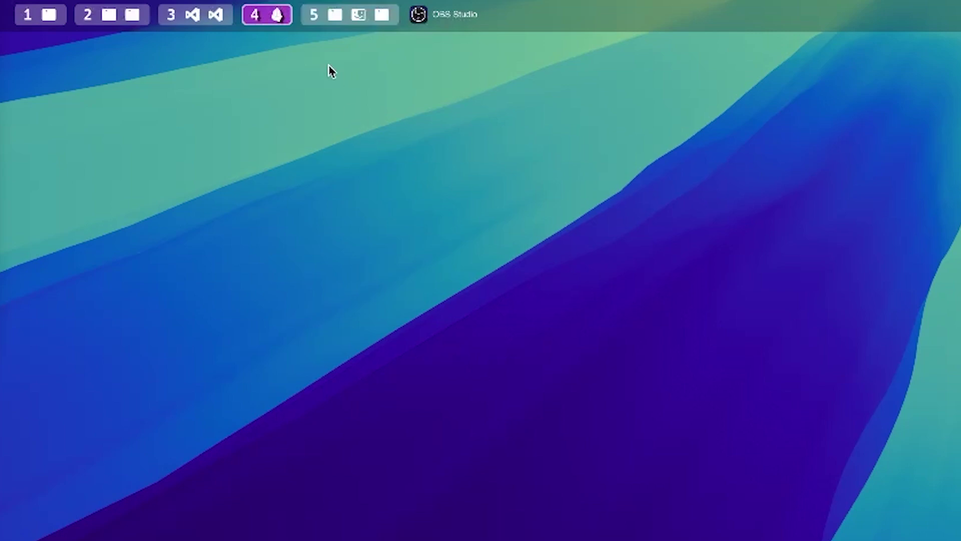